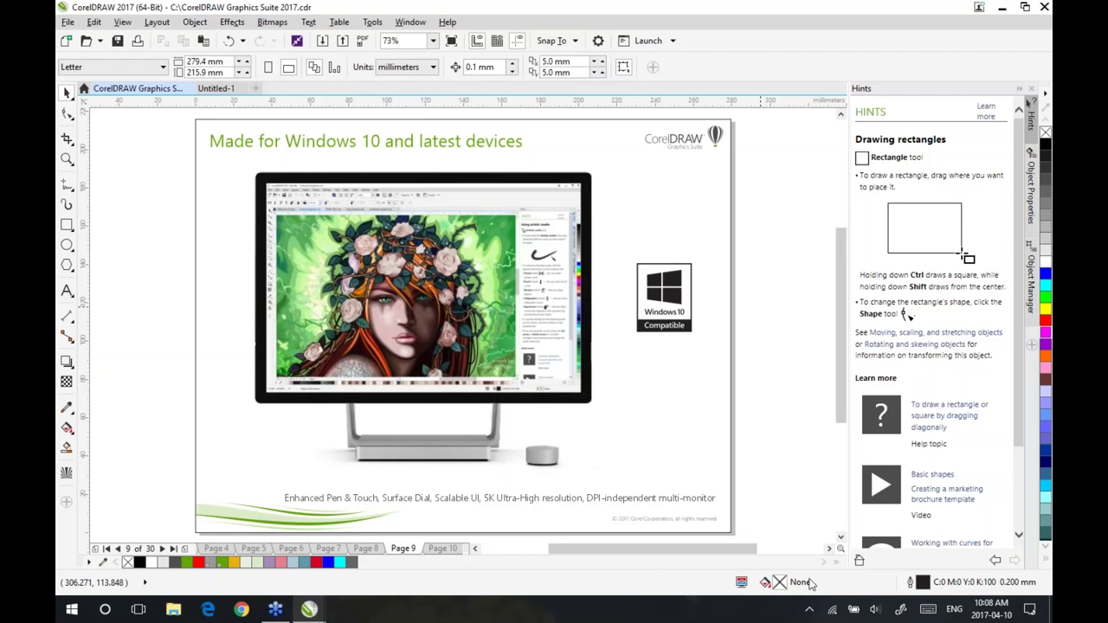
- Return the Hints docker to its welcome page and inspect the artwork on page 9 up close
click(859, 560)
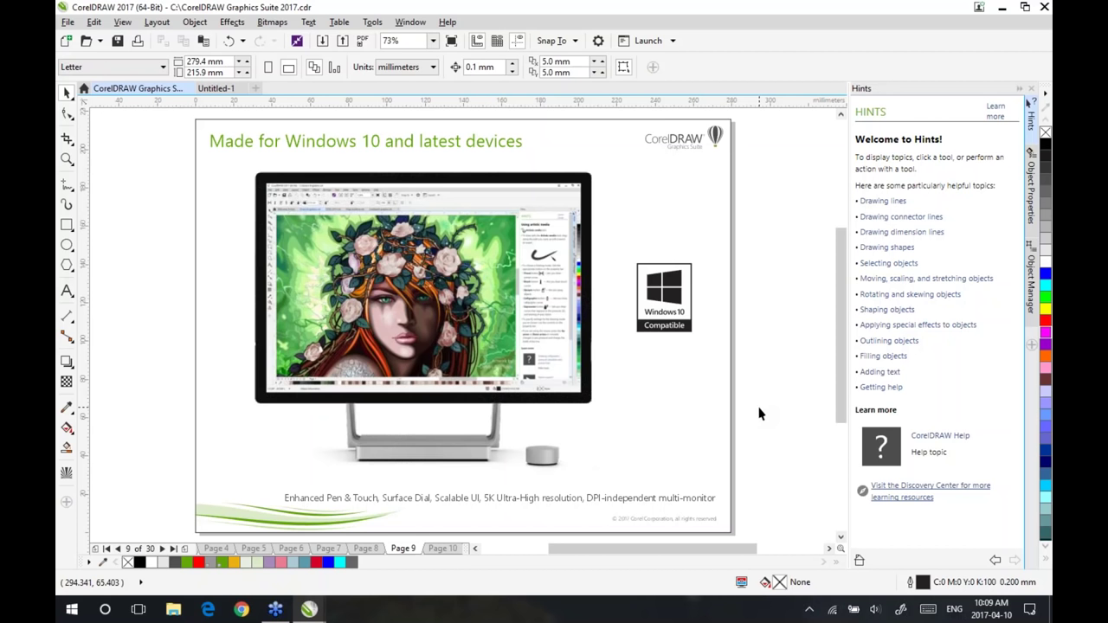
scroll(758, 414, up, 5)
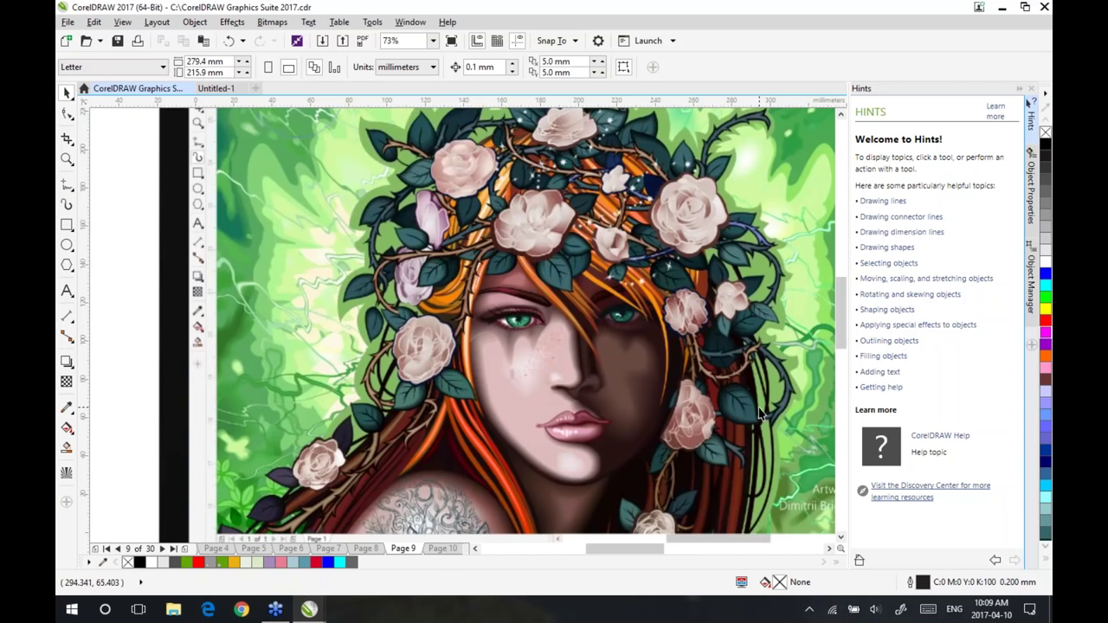
scroll(759, 414, down, 5)
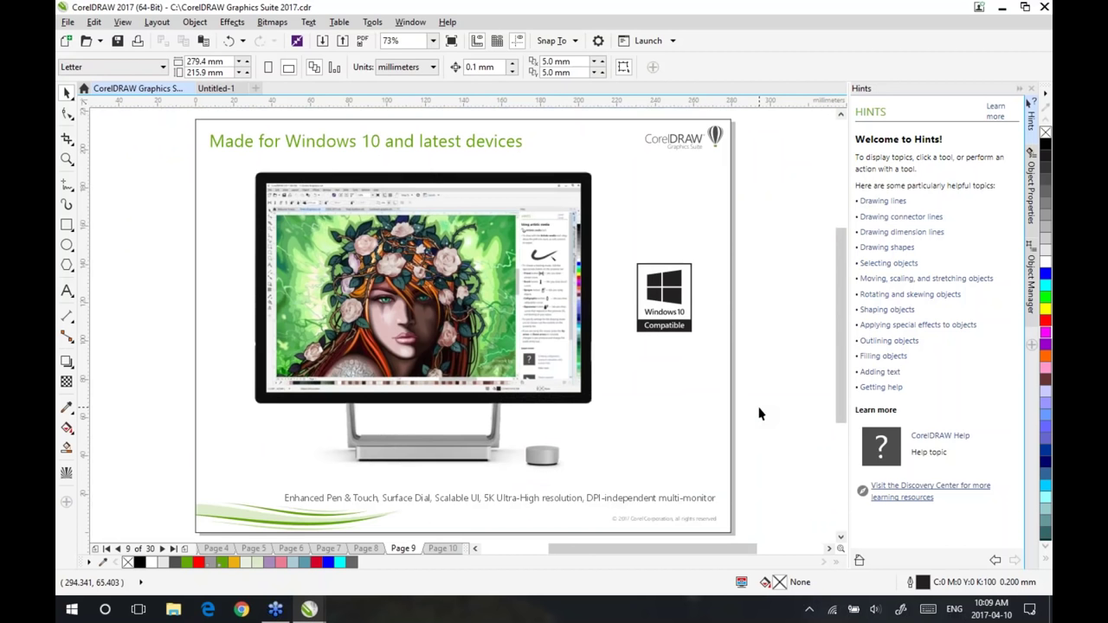
- In the Untitled-1 document, draw four overlapping rectangles on the upper part of the page, the lowest about 106 by 43 mm
click(222, 90)
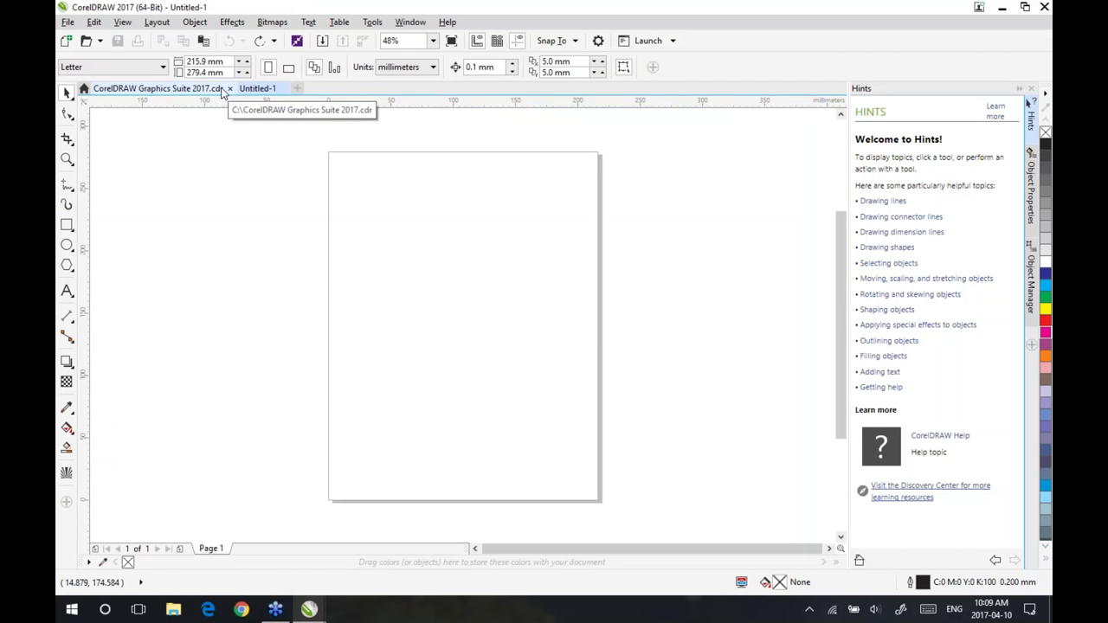
click(66, 224)
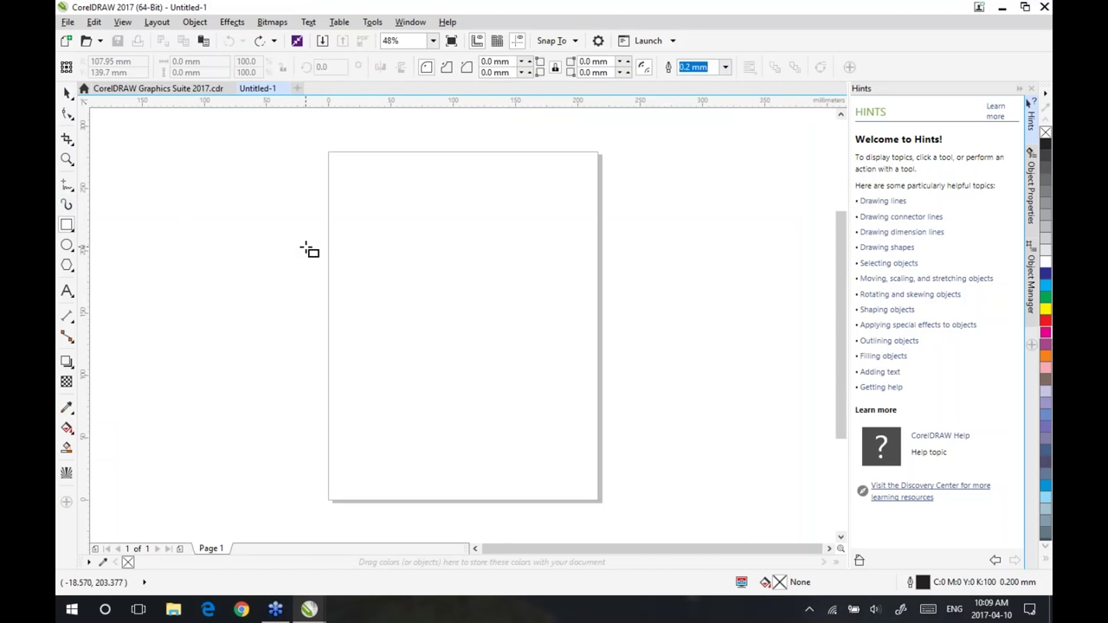
drag(356, 184, 450, 261)
drag(534, 266, 422, 224)
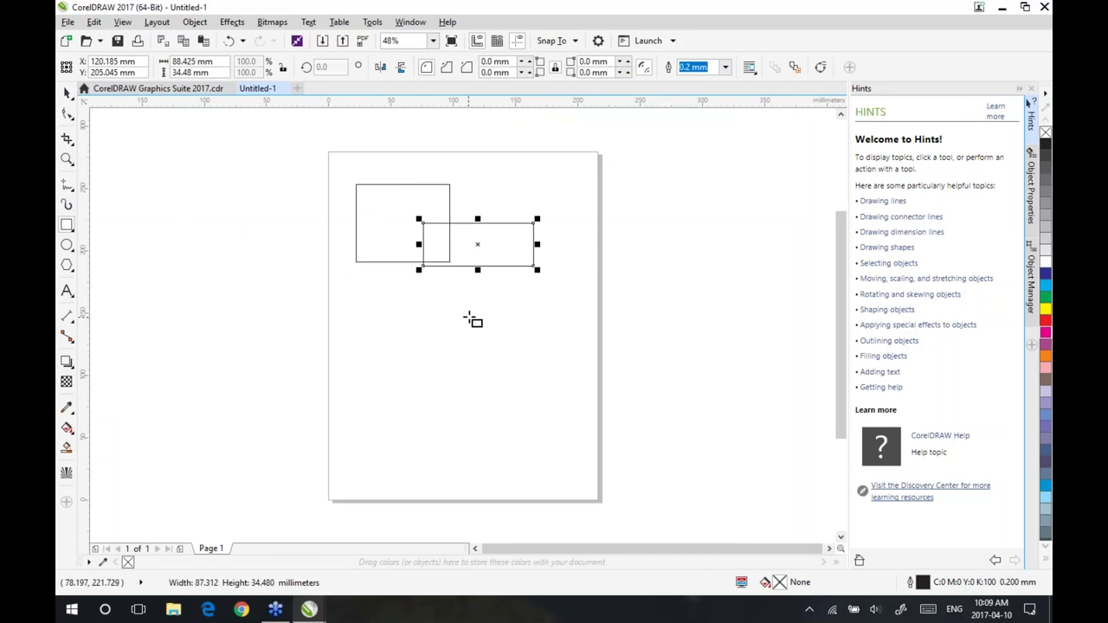
drag(470, 317, 365, 229)
drag(399, 307, 532, 360)
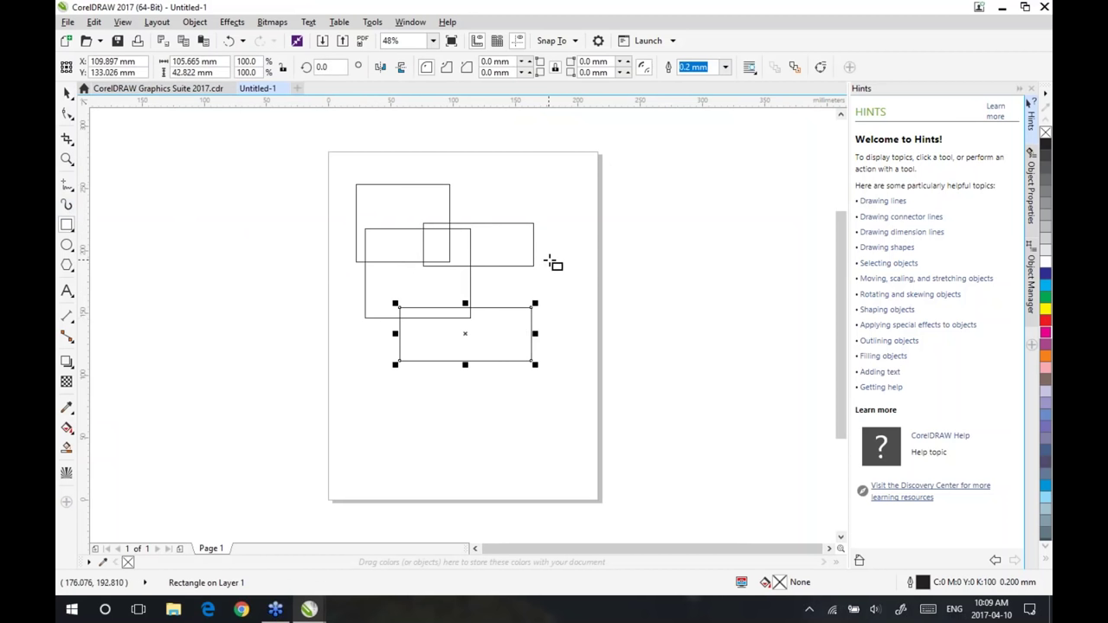
- Undo the four drawn rectangles and redo all of them
key(ctrl+z)
key(ctrl+z)
key(ctrl+z)
key(ctrl+z)
key(ctrl+shift+z)
key(ctrl+shift+z)
key(ctrl+shift+z)
key(ctrl+shift+z)
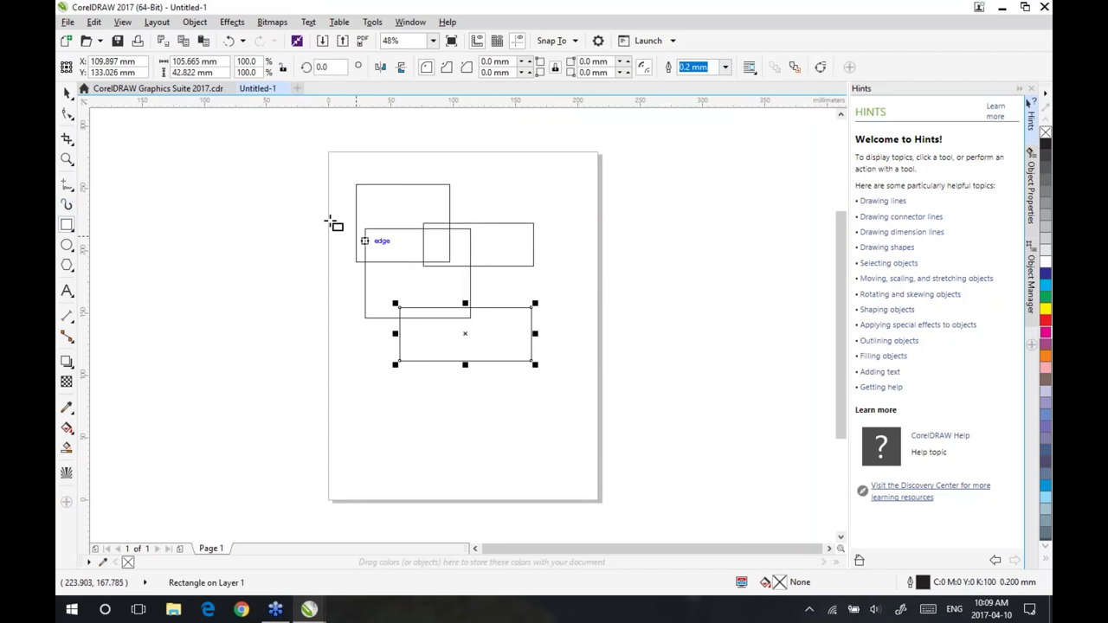
- Activate the Pick tool and return to the CorelDRAW Graphics Suite 2017 document, advancing to page 10
click(68, 114)
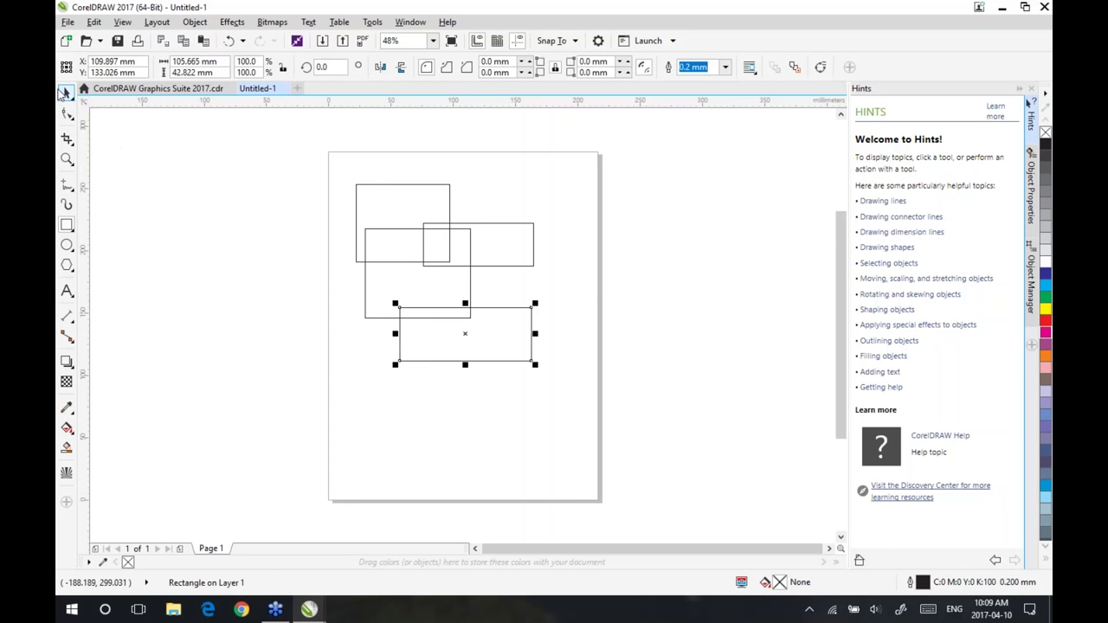
click(68, 92)
click(102, 94)
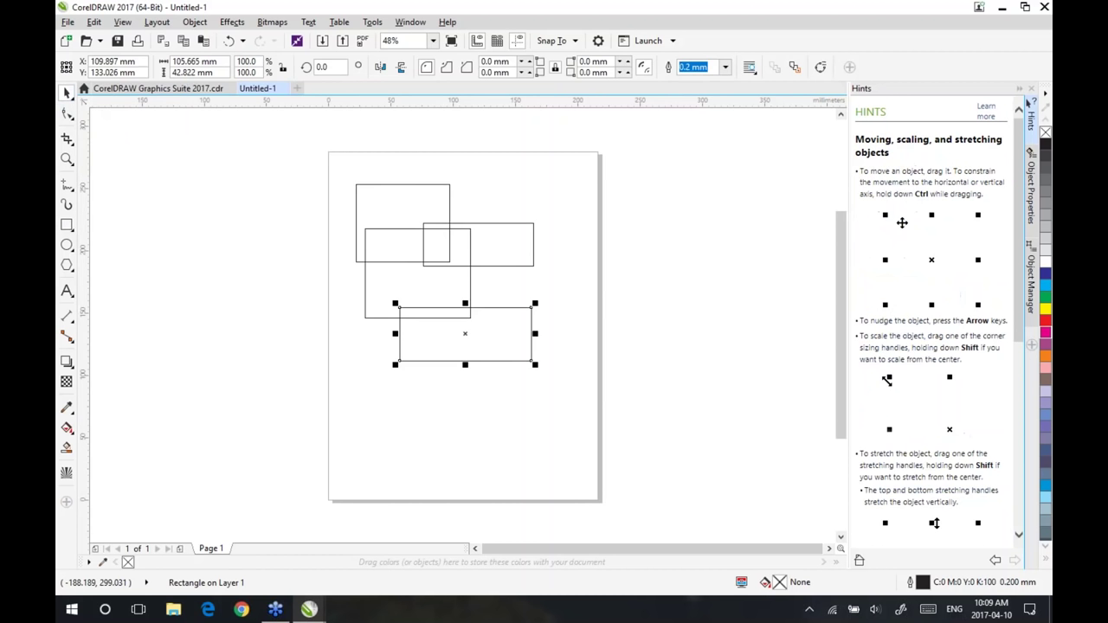
click(131, 90)
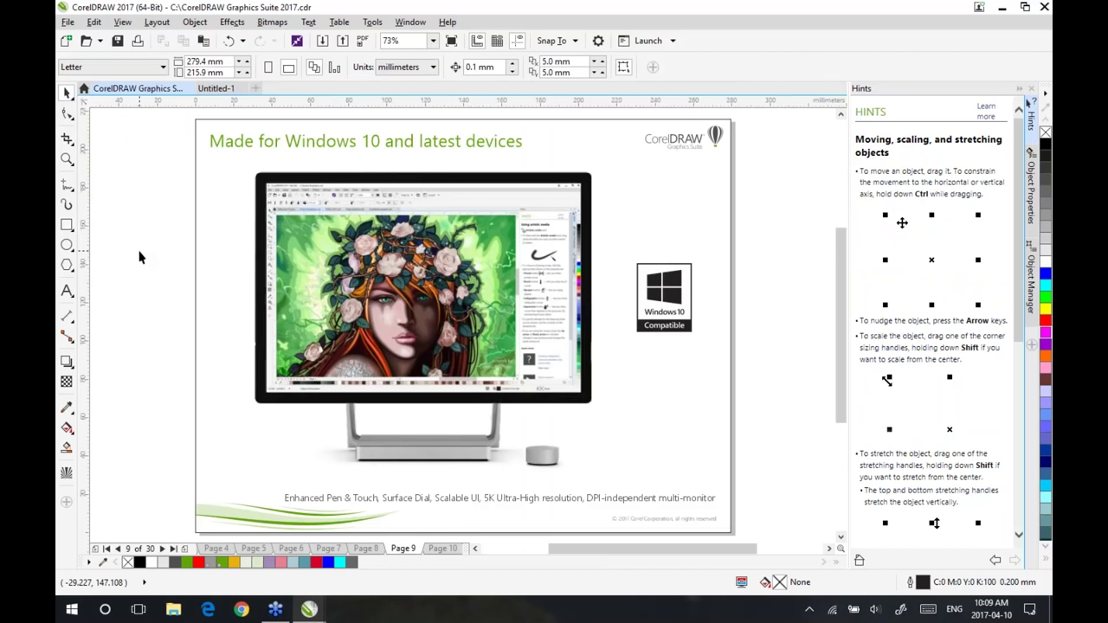
key(Page_Down)
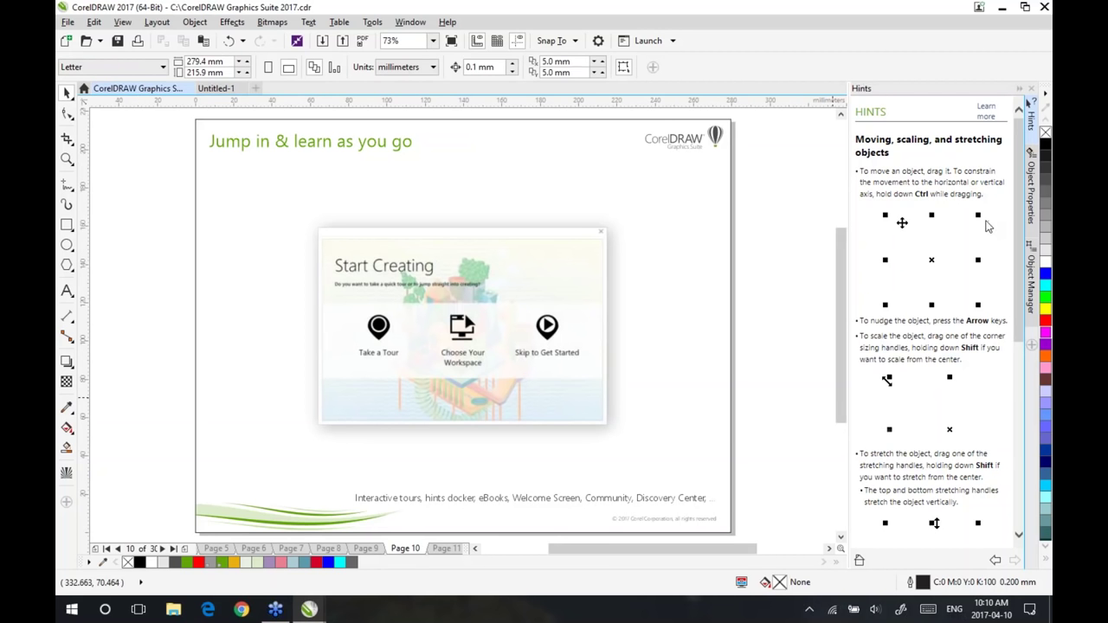
- Bring up the hints for the Artistic Media tool and read through them to the Learn more links
click(67, 206)
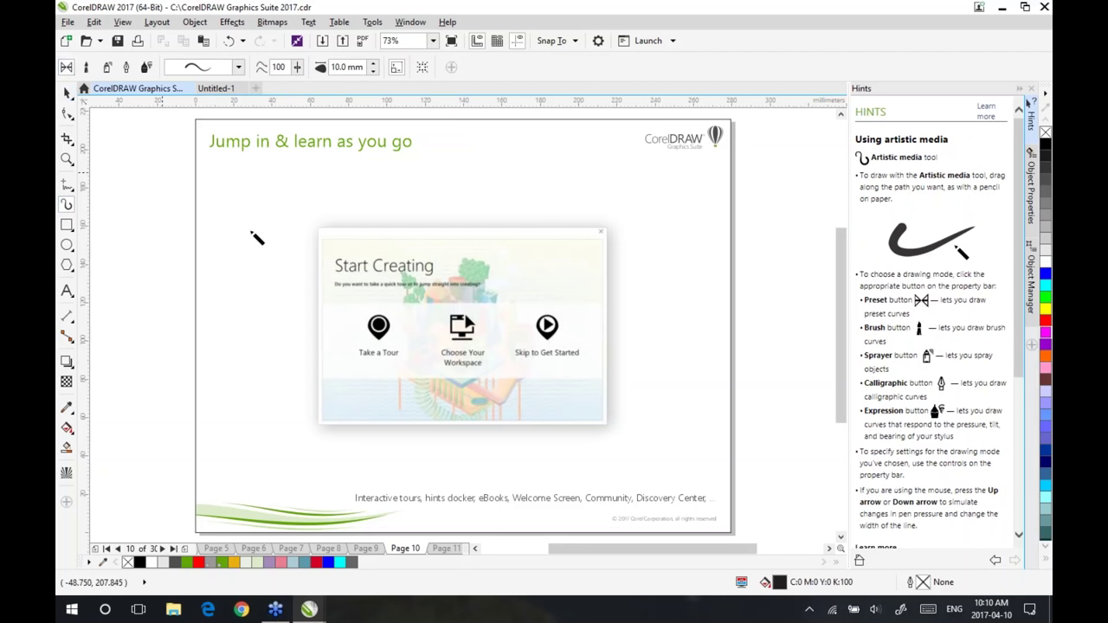
scroll(650, 250, down, 3)
scroll(650, 250, up, 3)
drag(1019, 236, 1038, 417)
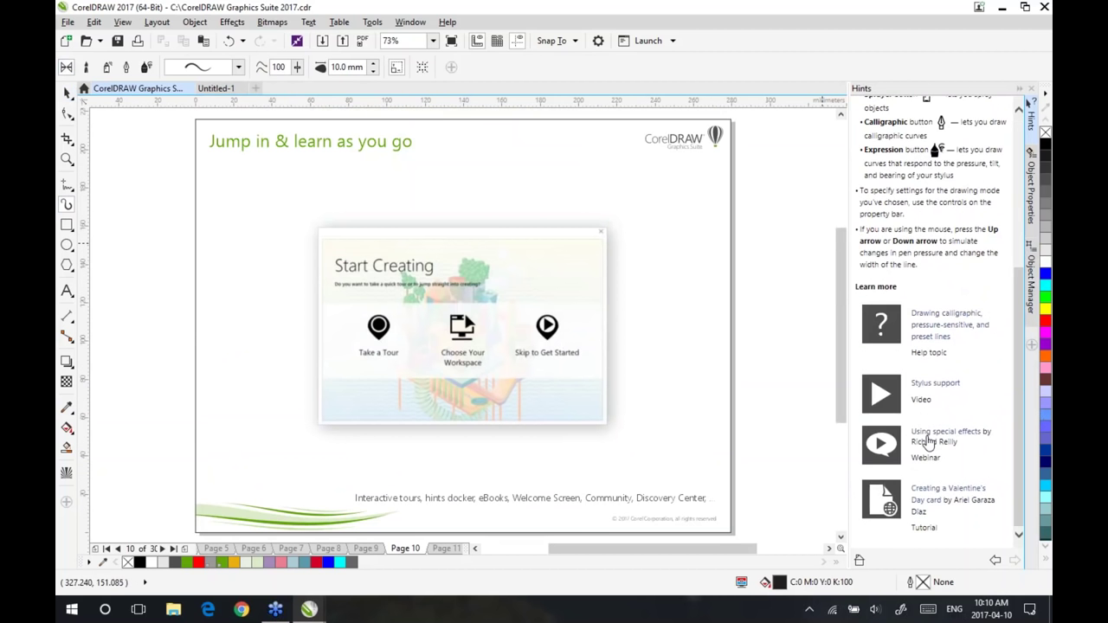
scroll(1021, 160, up, 5)
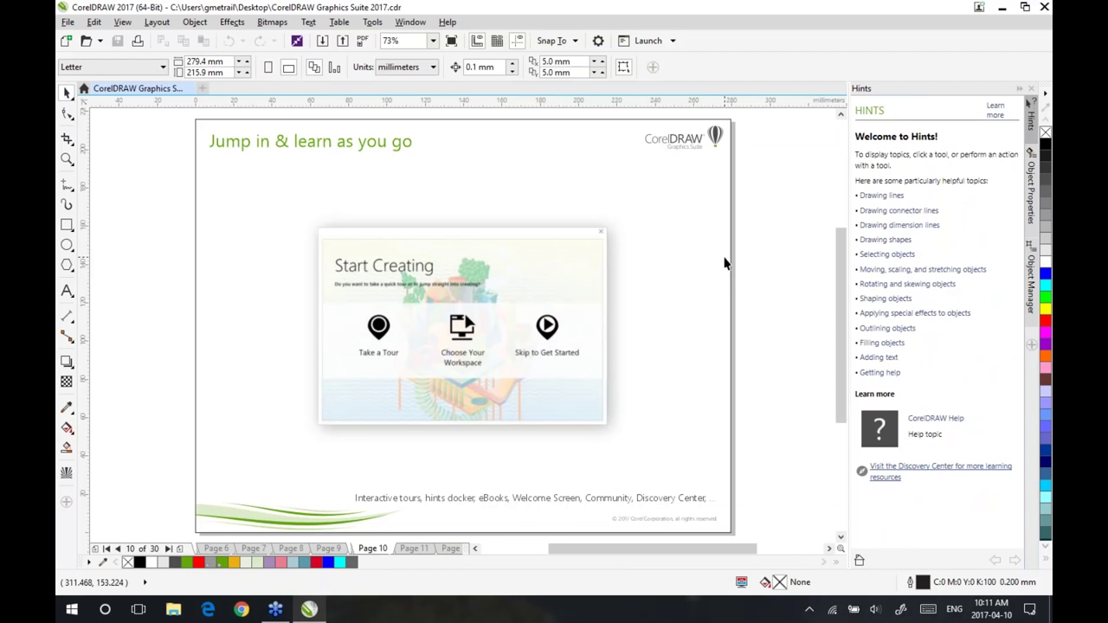
- Advance to page 11 and remove the Impact tool from the toolbox
key(Page_Down)
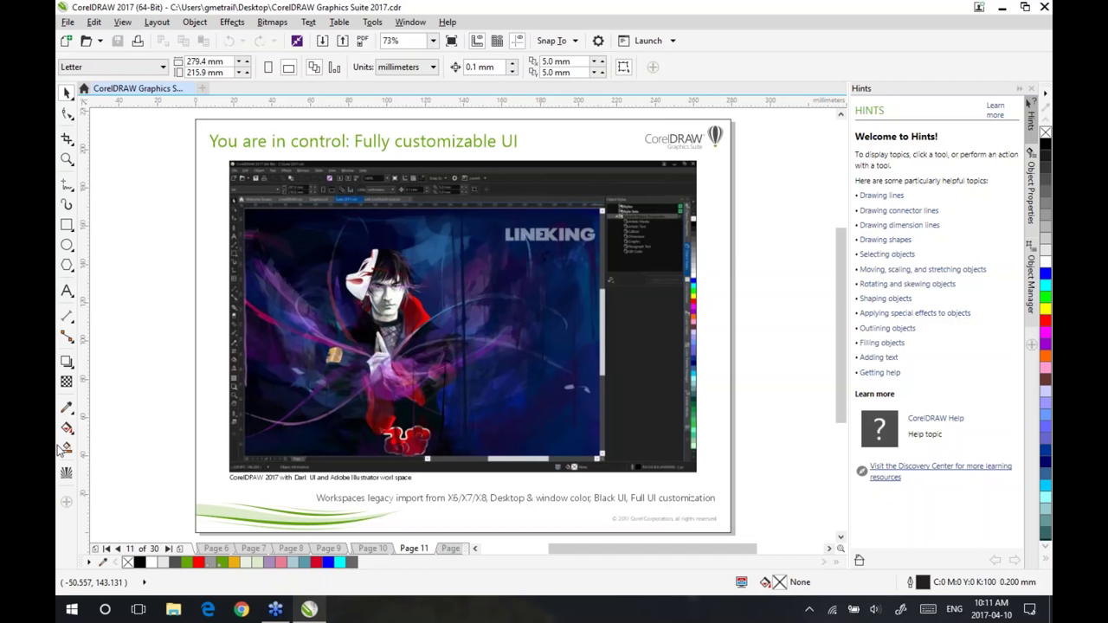
click(66, 504)
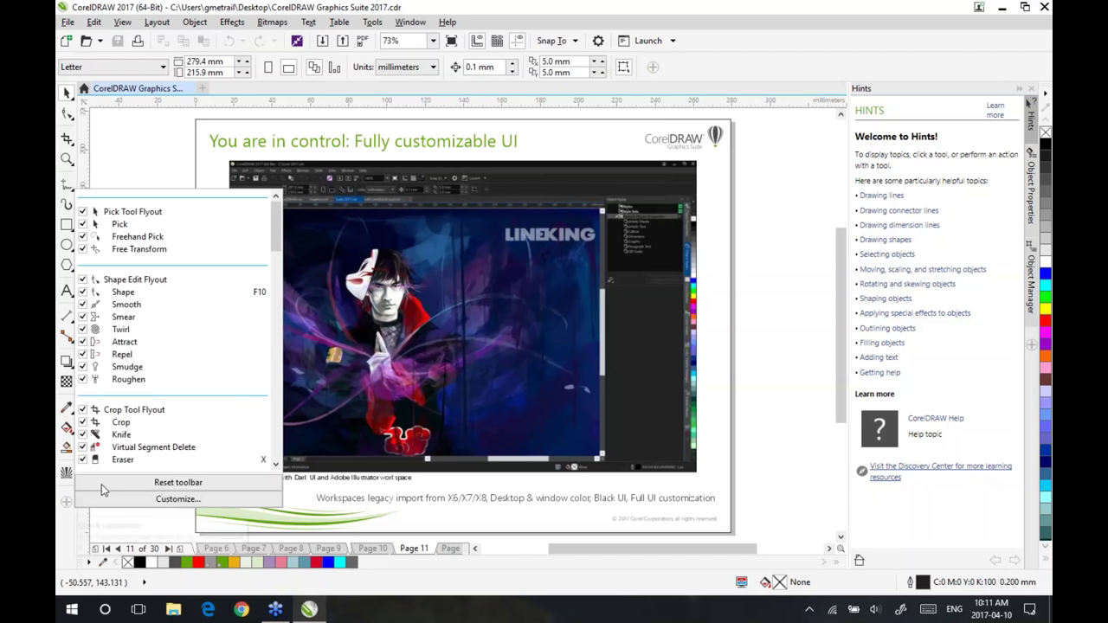
drag(278, 243, 279, 437)
click(84, 463)
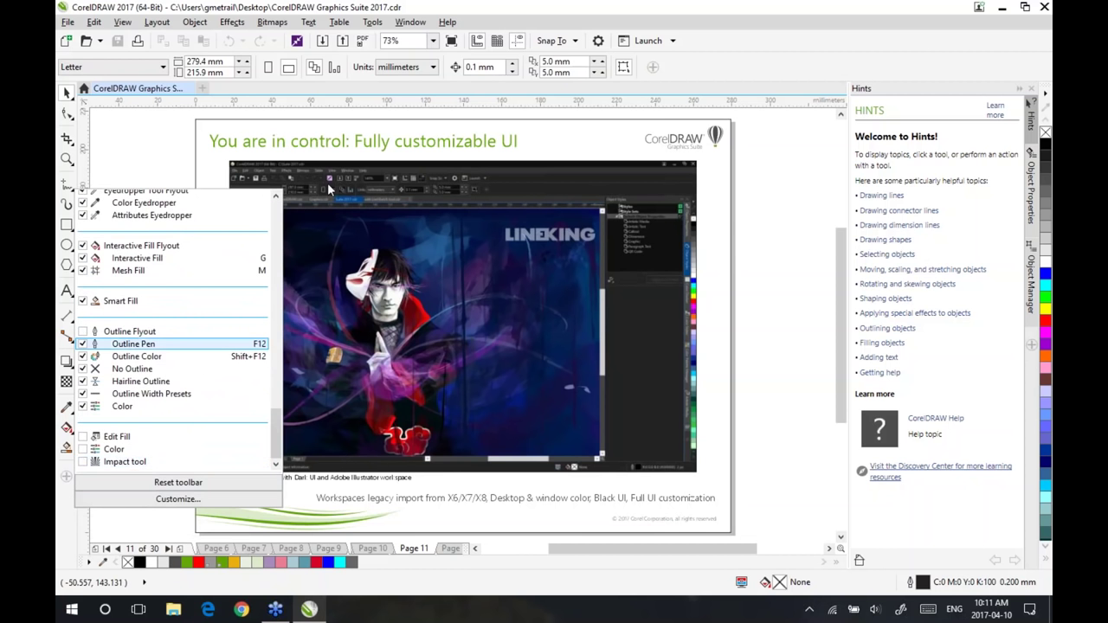
click(770, 41)
- Try the Black theme in the workspace appearance options and switch the theme back to Light
click(372, 21)
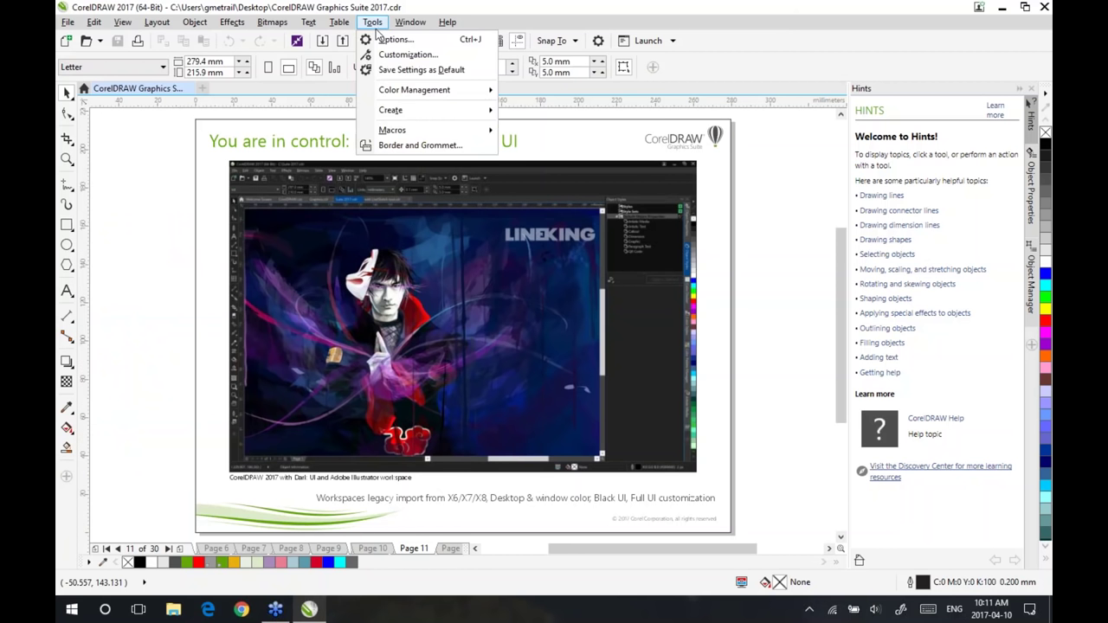
click(378, 40)
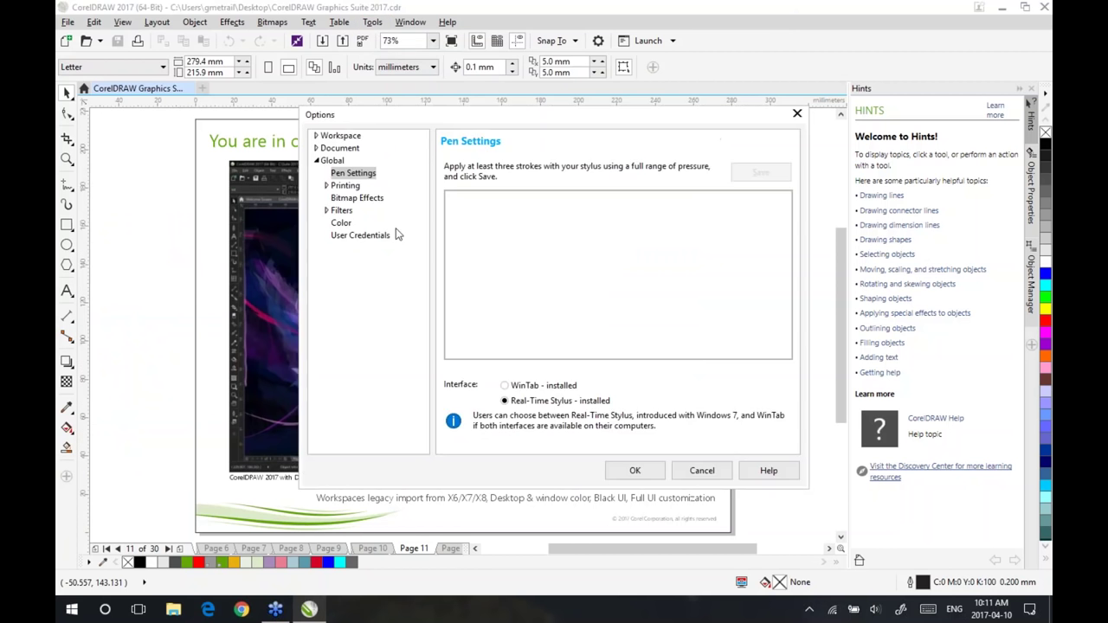
click(338, 136)
click(316, 136)
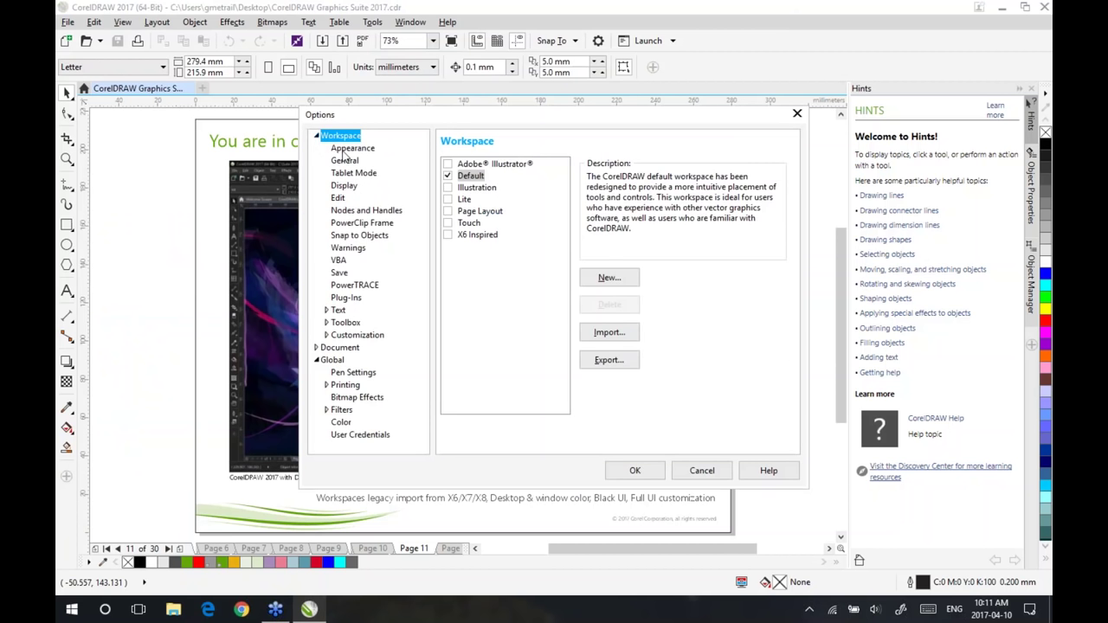
click(554, 307)
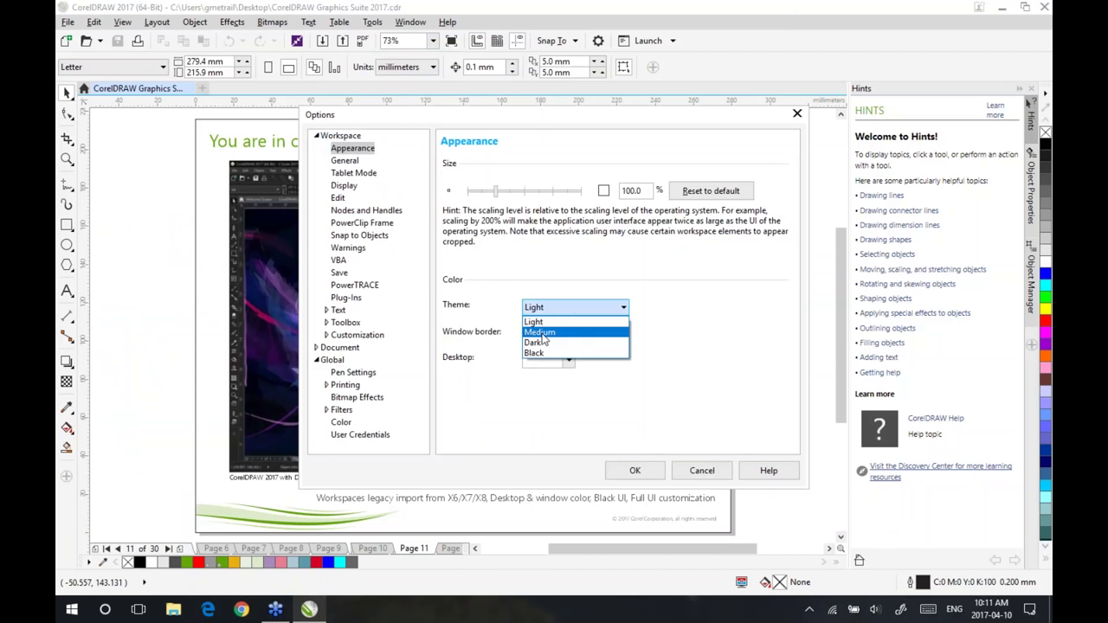
click(534, 354)
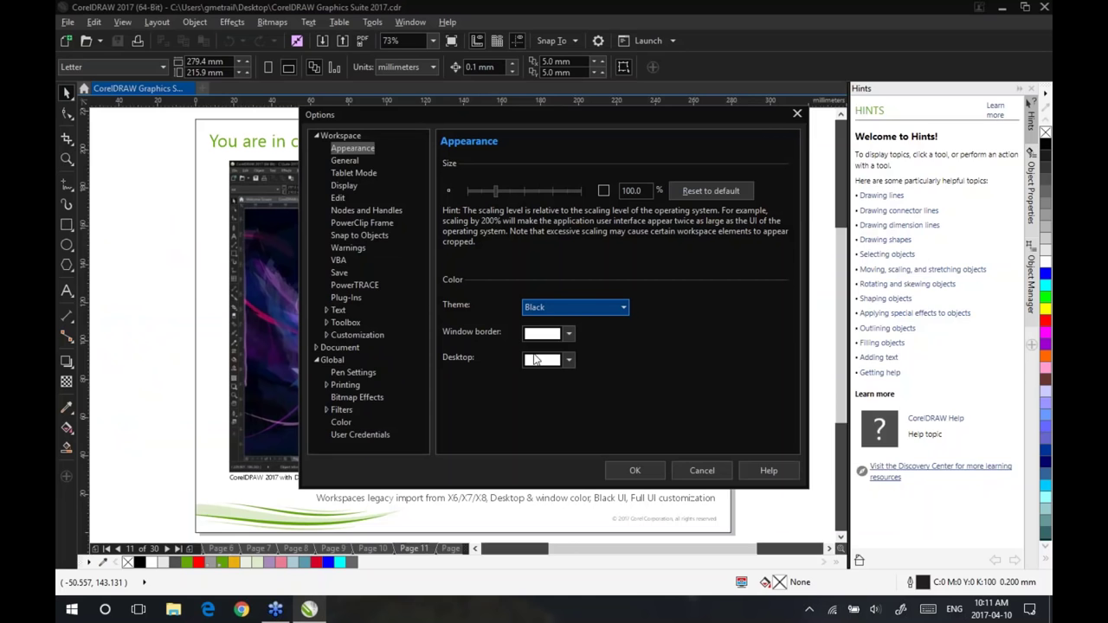
click(578, 307)
click(553, 321)
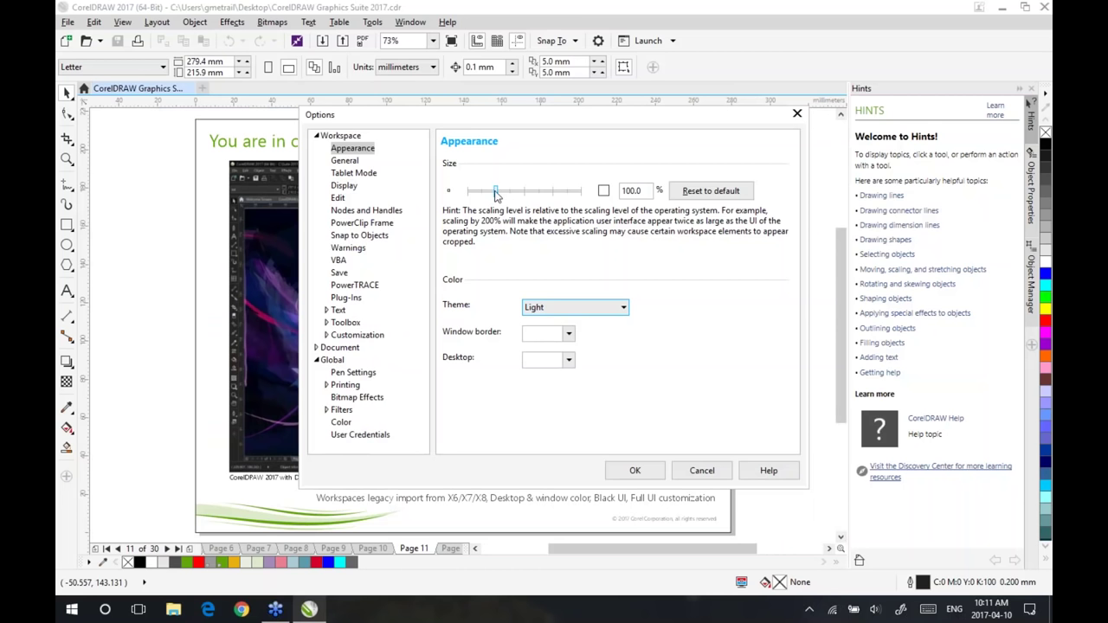
- Try an interface size of 150% and return it to 100%, then cancel the options after viewing the available workspaces
drag(497, 196, 526, 197)
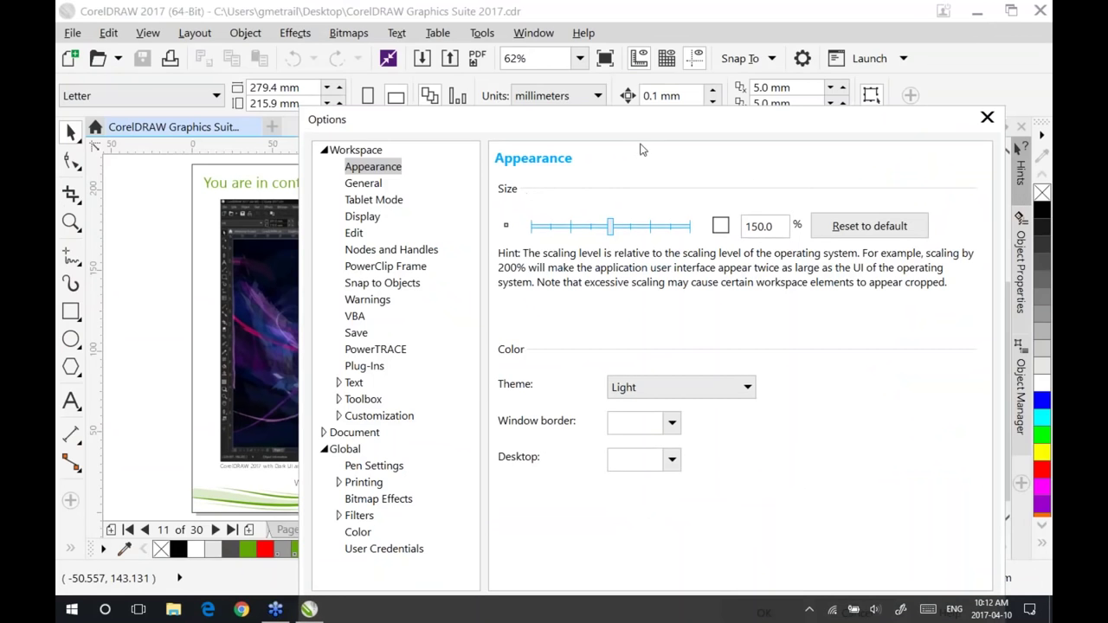
click(573, 235)
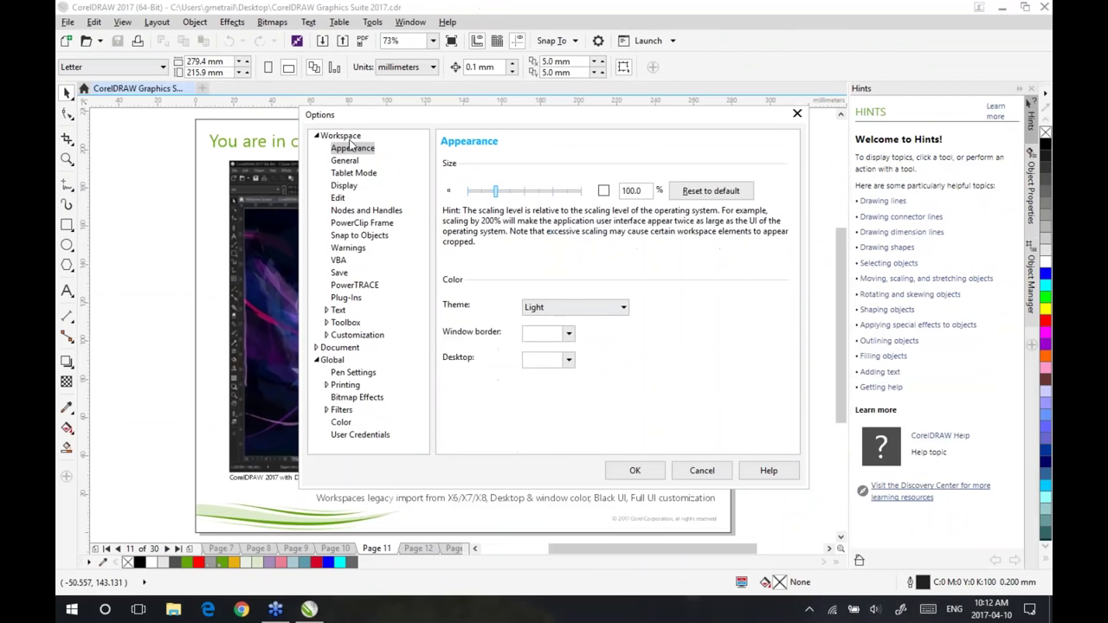
click(348, 138)
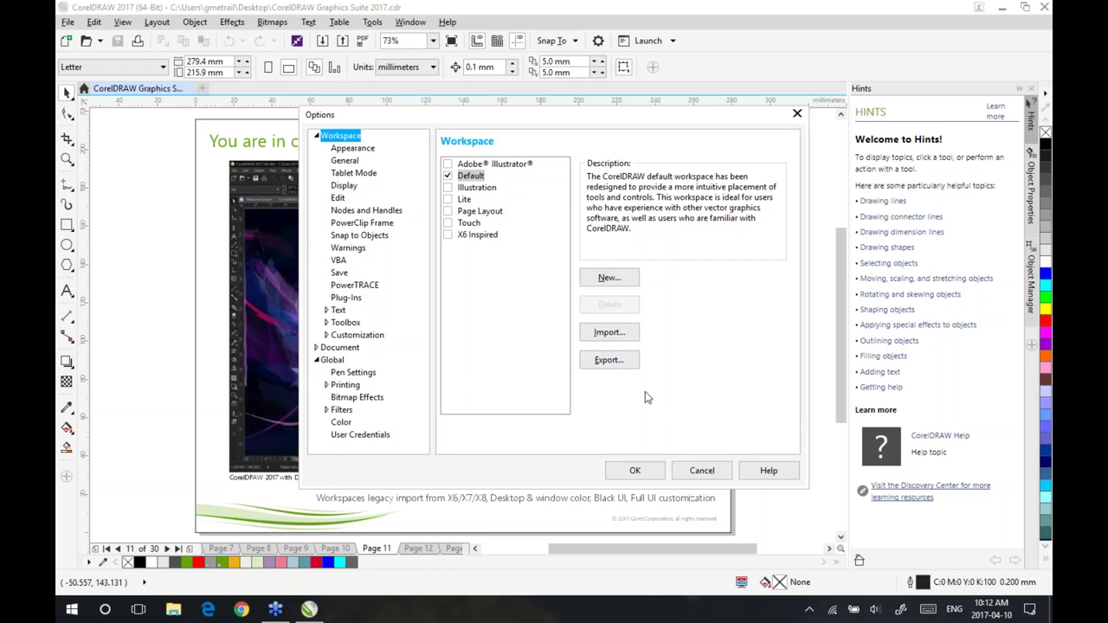
click(700, 472)
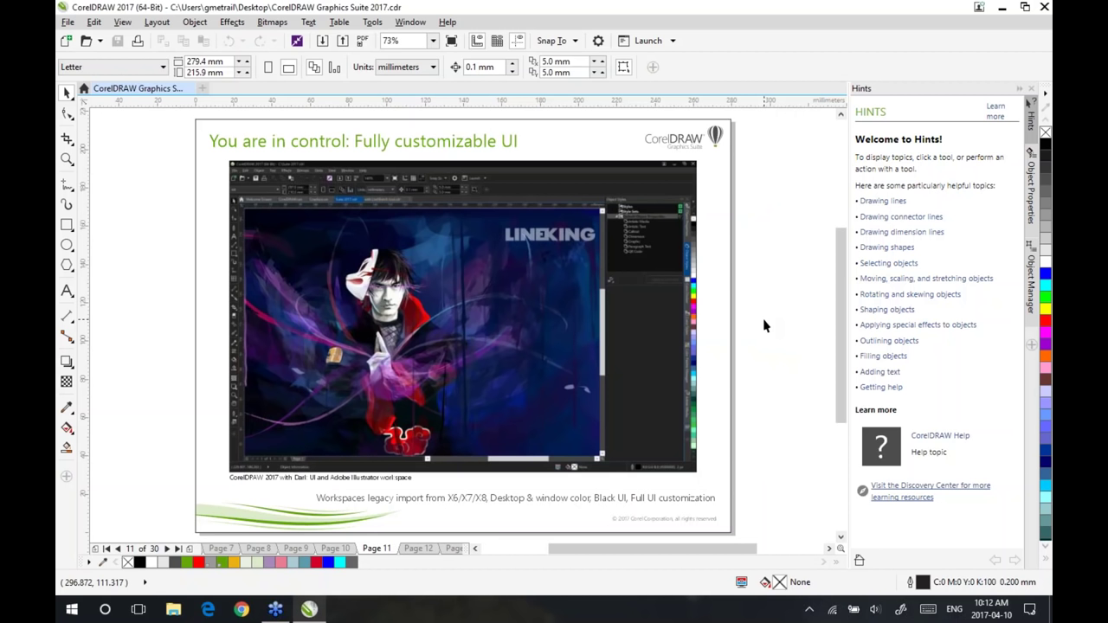
- Advance to page 12, turn on Windows Tablet mode and return to the CorelDRAW window
key(Page_Down)
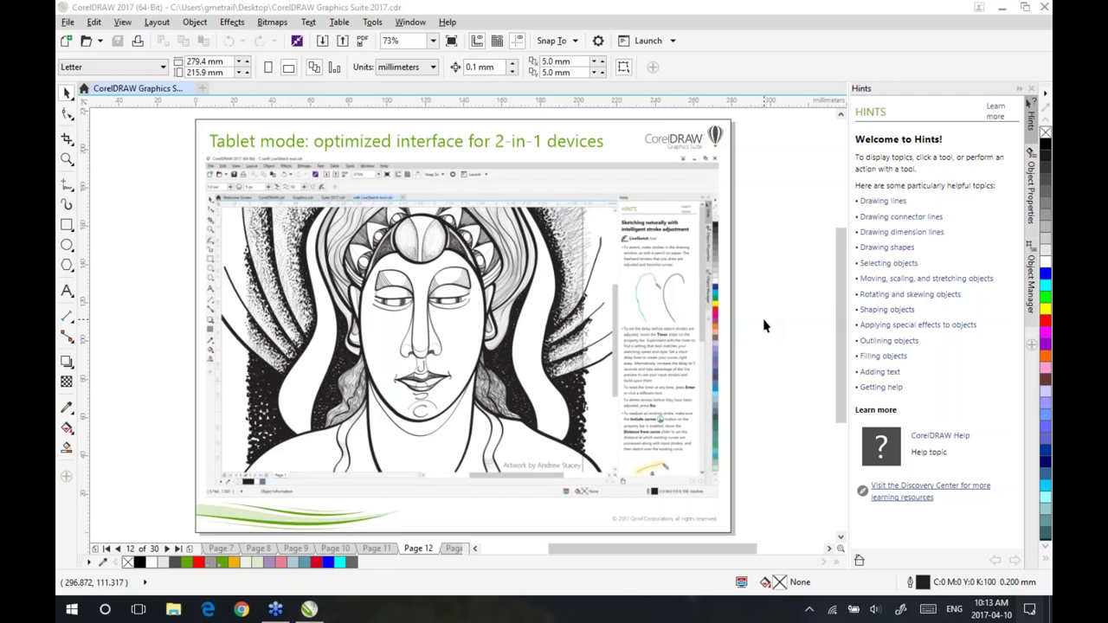
key(super+a)
click(831, 442)
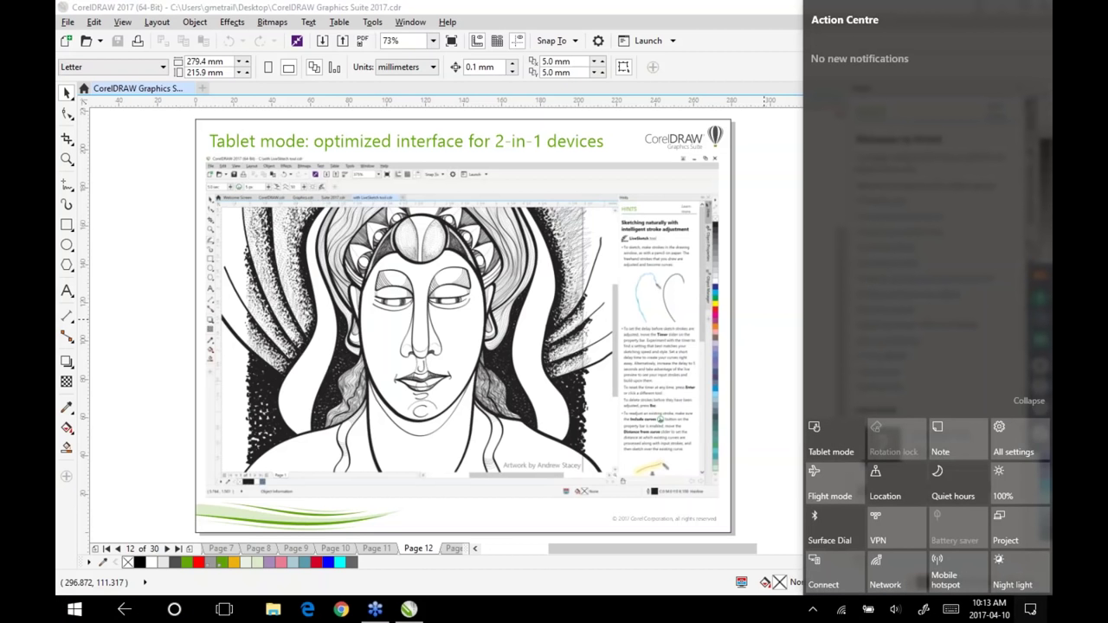
key(super+a)
key(super+a)
key(super+a)
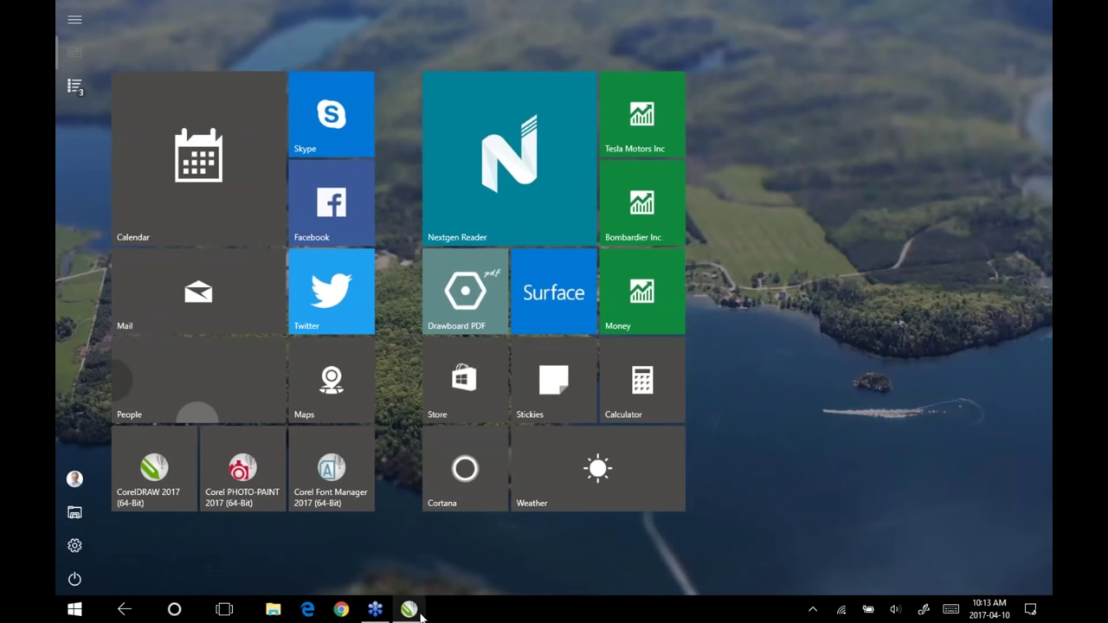
click(420, 611)
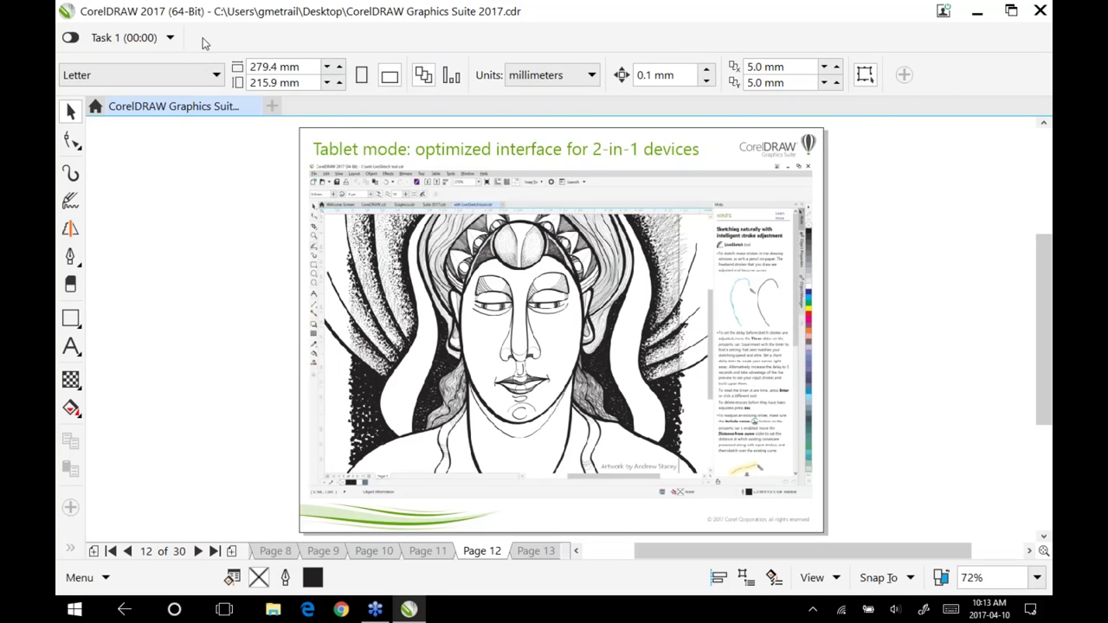
- Hide the task timer toolbar and briefly view the main command menu of the tablet interface
right_click(202, 40)
click(260, 336)
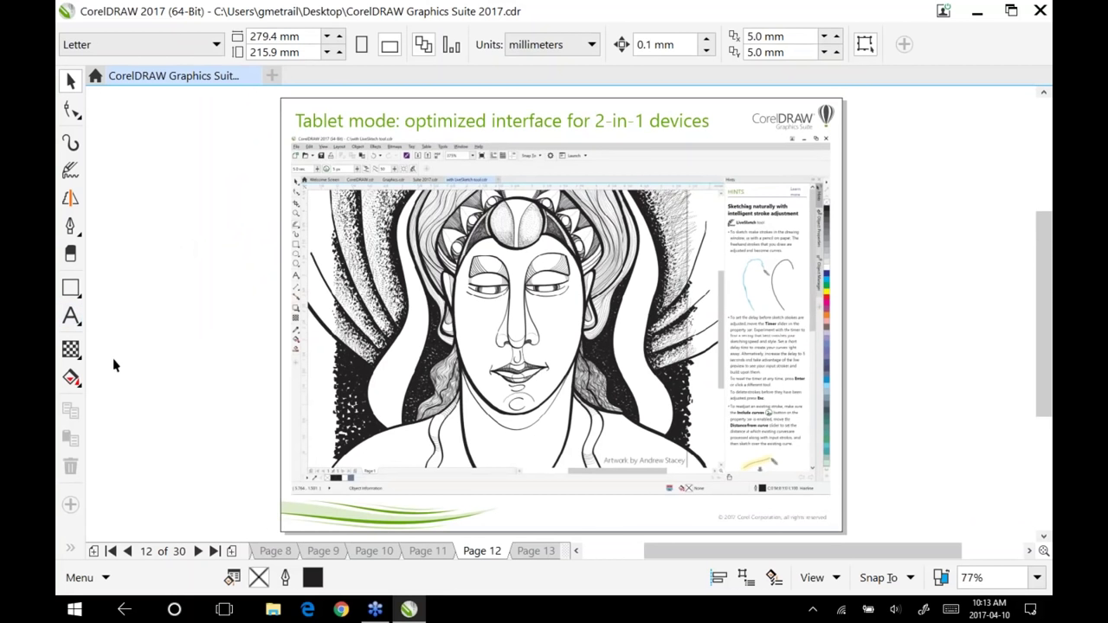
click(79, 577)
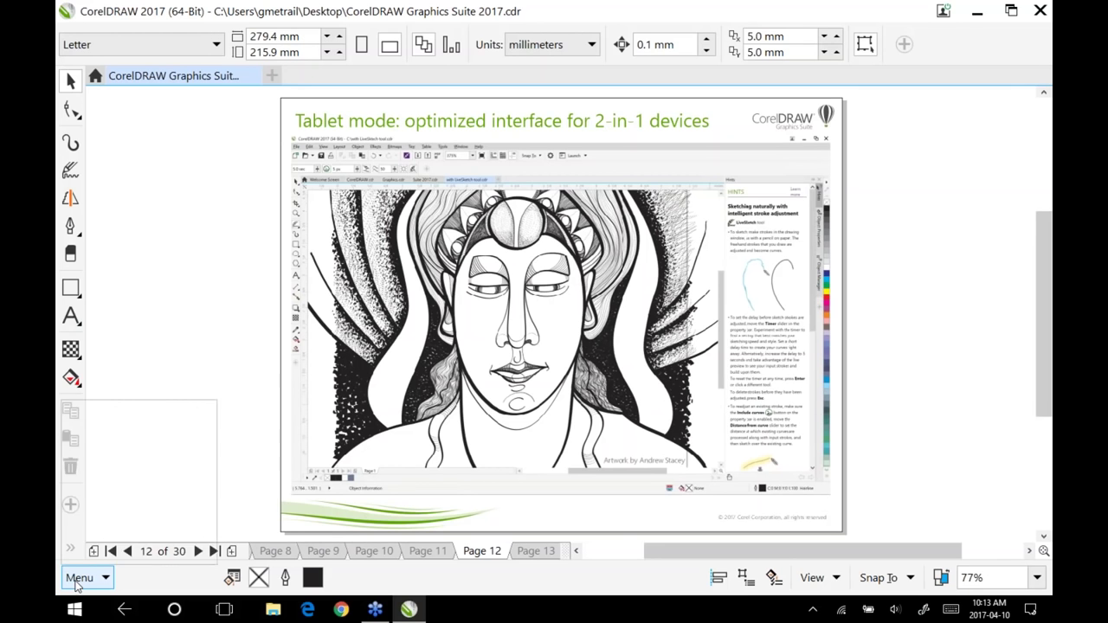
click(165, 317)
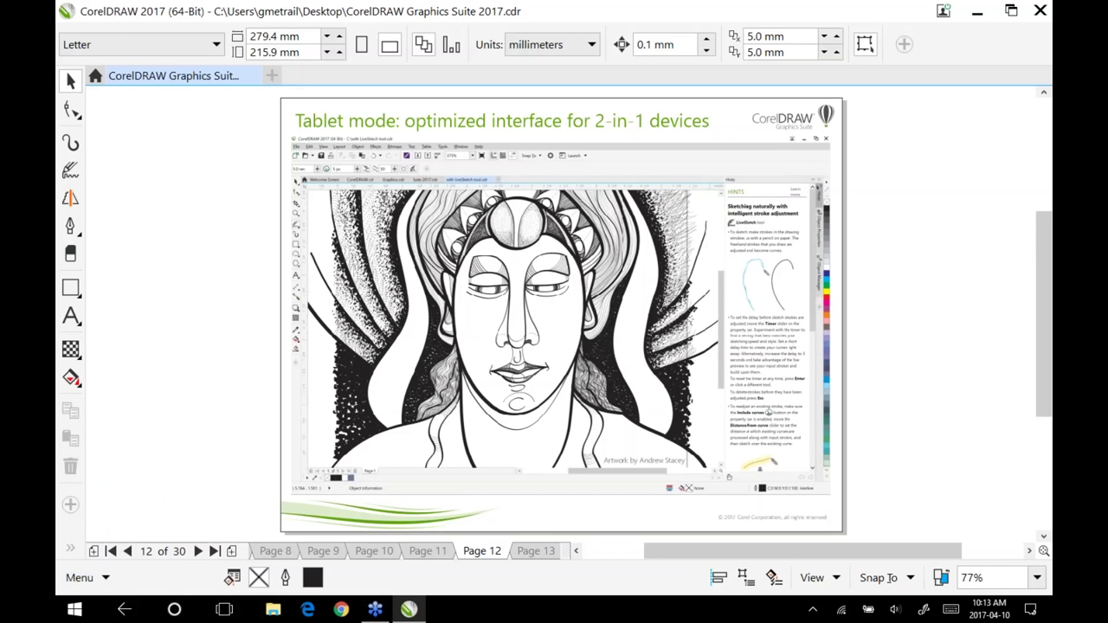
- Turn off Windows Tablet mode and return to the CorelDRAW window
click(1030, 609)
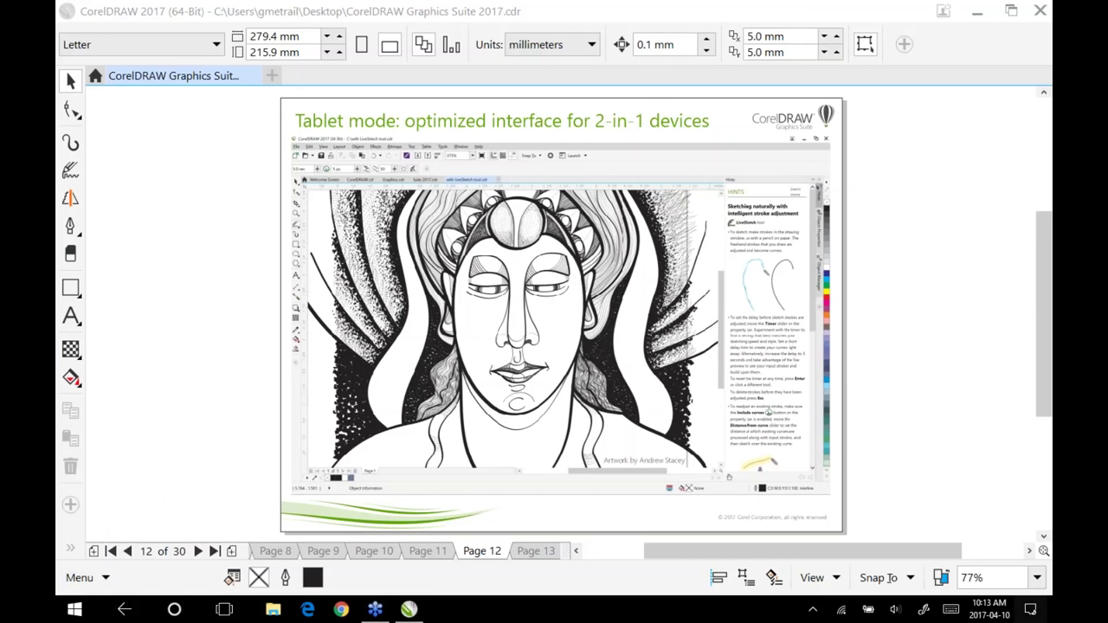
click(831, 440)
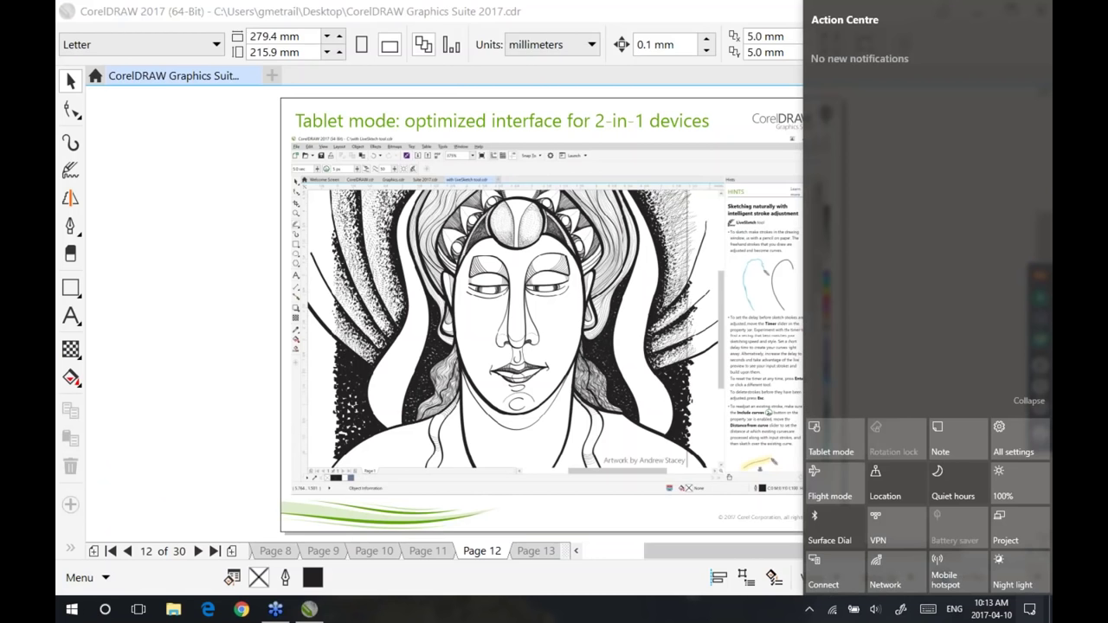
click(551, 24)
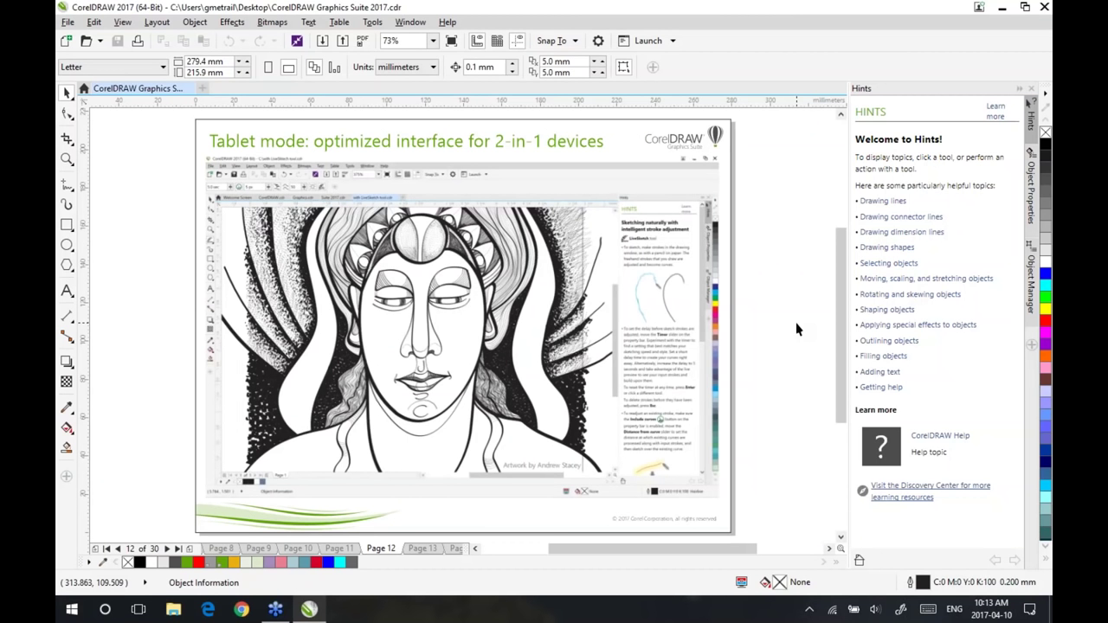
- Advance the slide document to page 14, then open and cancel the new document settings
key(Page_Down)
key(Page_Down)
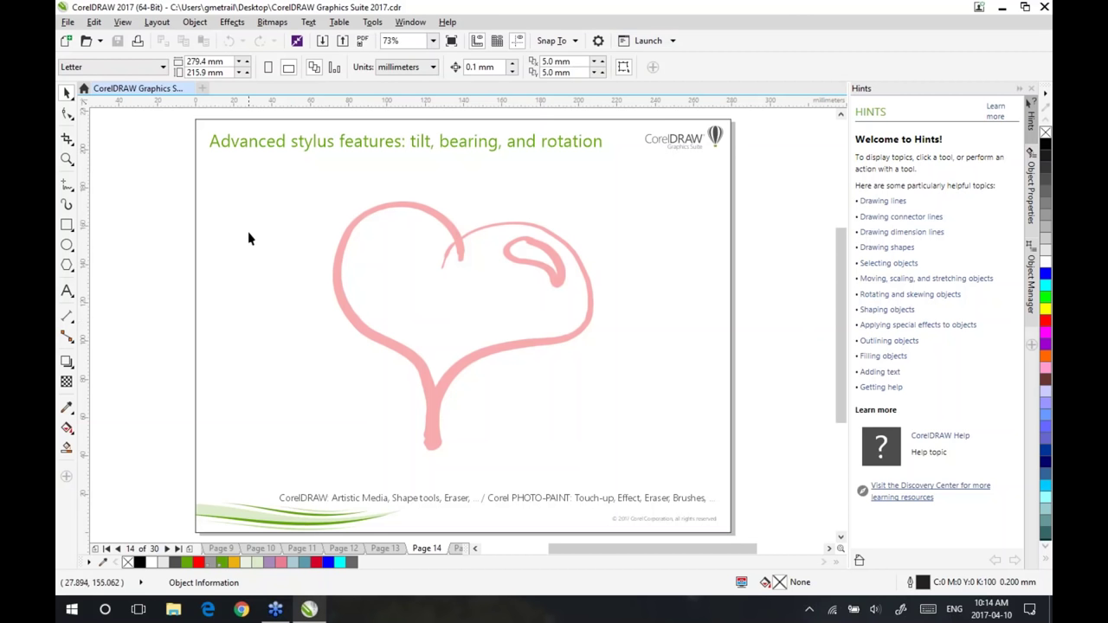
click(204, 90)
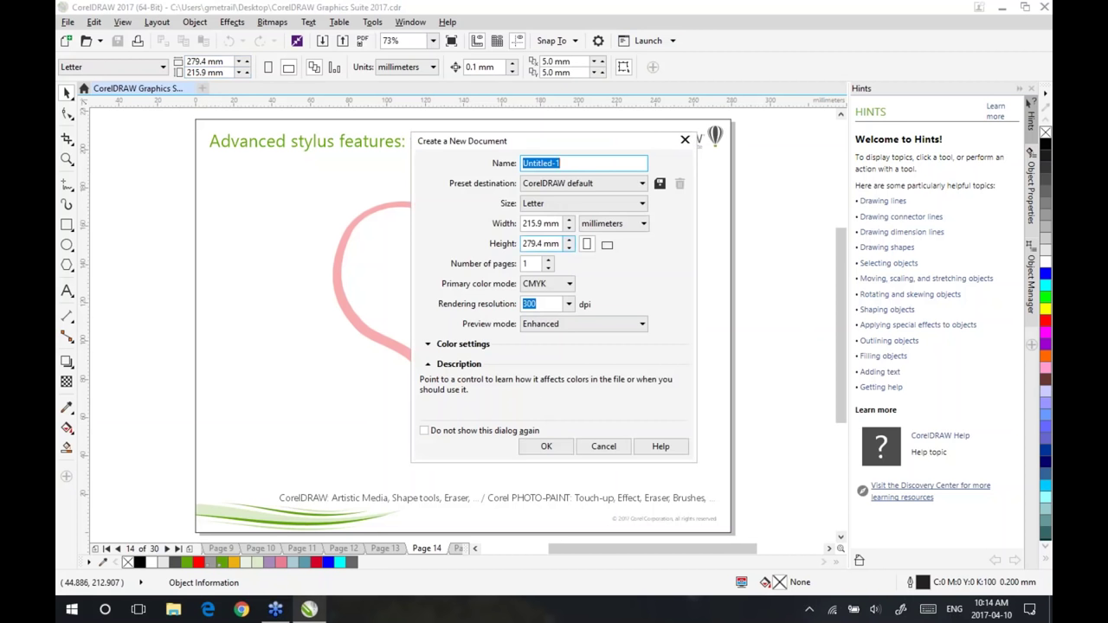
click(597, 447)
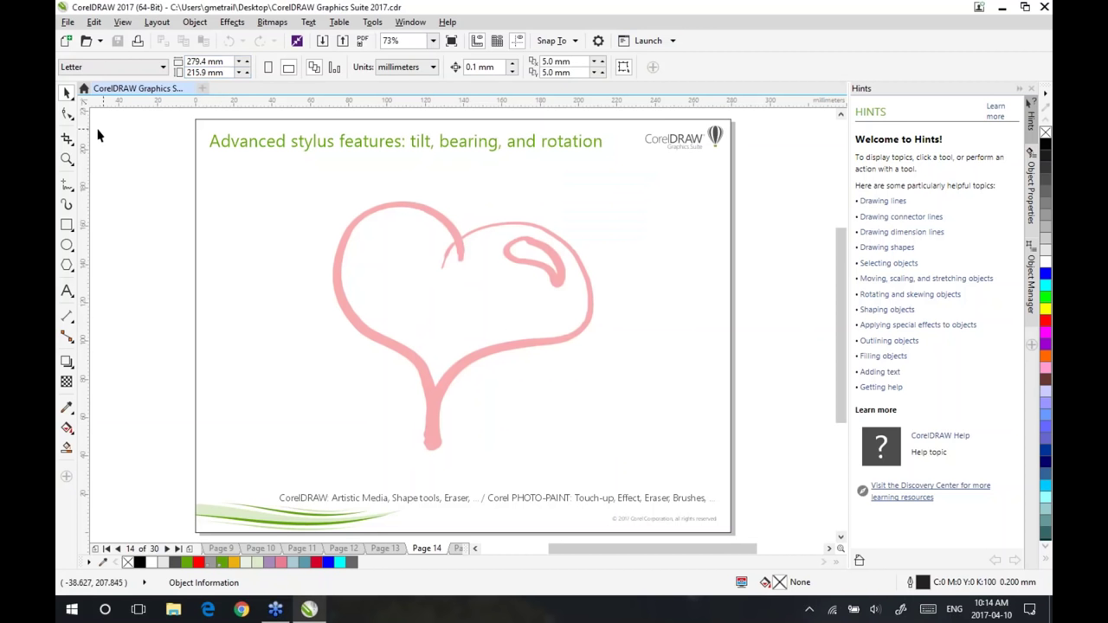
- Draw a black U-shaped stroke about 140 mm tall over the heart's left side using Artistic Media in Expression mode at 15 mm width
click(67, 205)
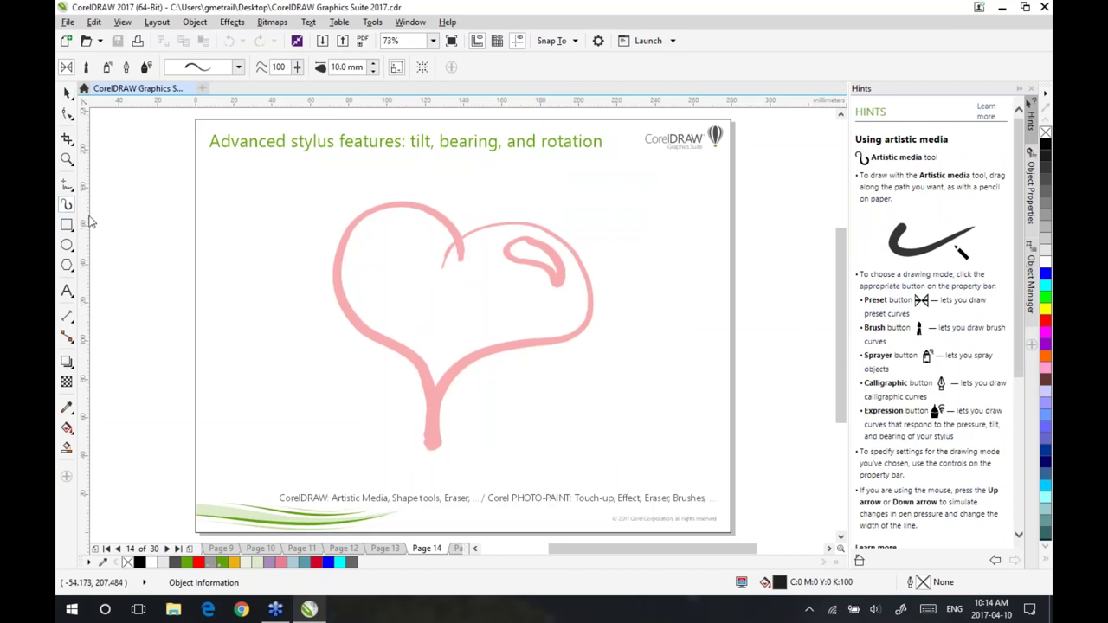
click(147, 69)
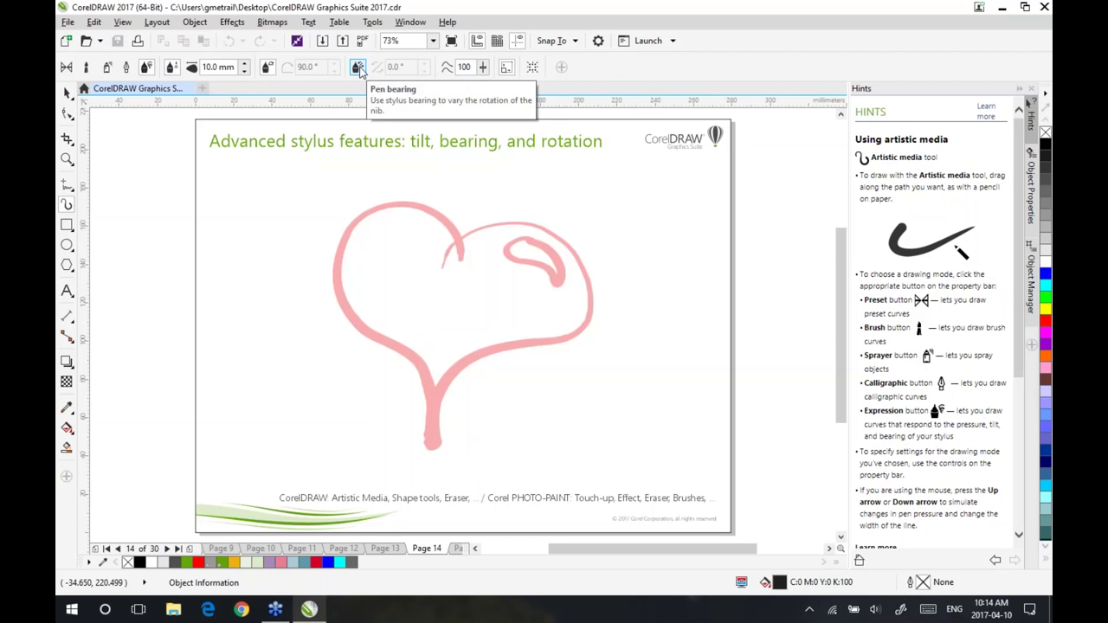
click(67, 93)
click(67, 204)
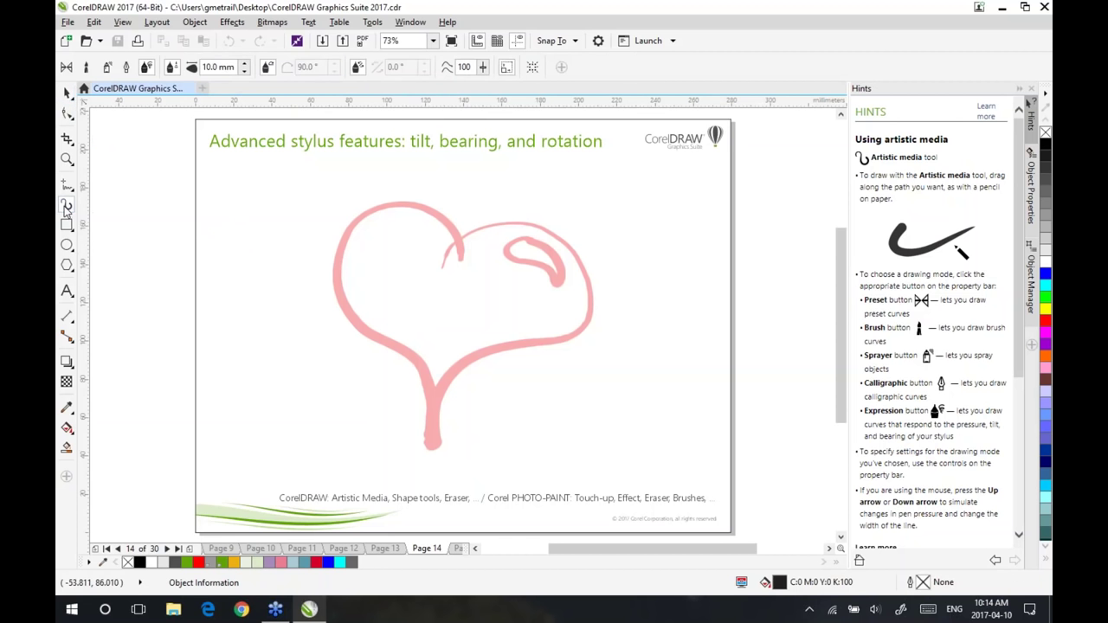
click(245, 63)
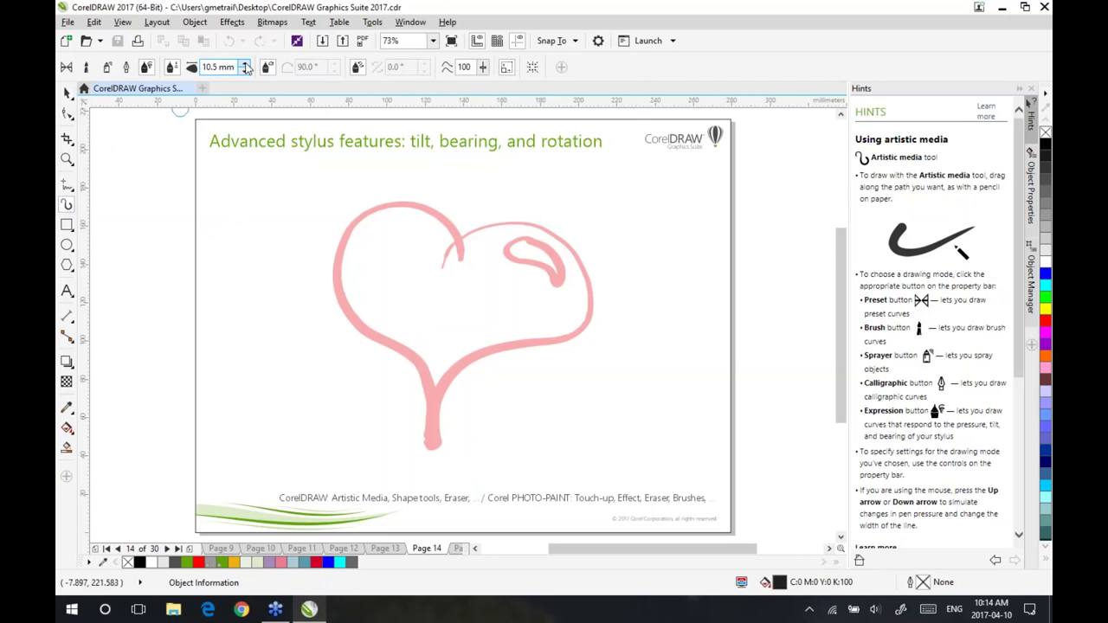
click(245, 64)
click(246, 70)
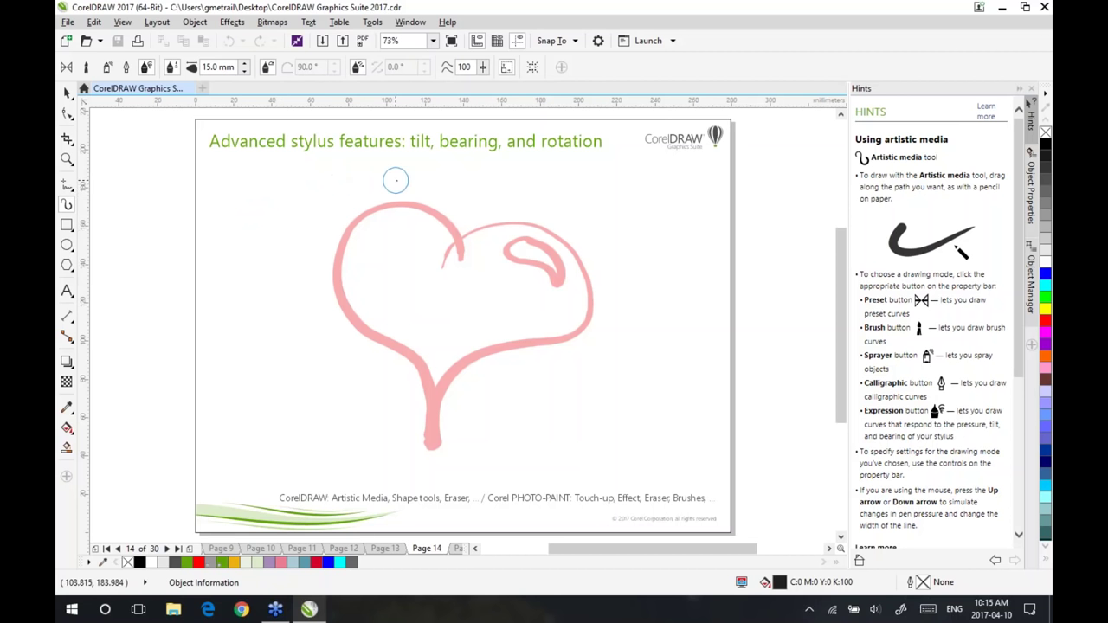
mouse_move(386, 179)
mouse_down()
mouse_move(328, 192)
mouse_move(273, 252)
mouse_move(288, 379)
mouse_move(315, 443)
mouse_move(394, 336)
mouse_move(395, 309)
mouse_up()
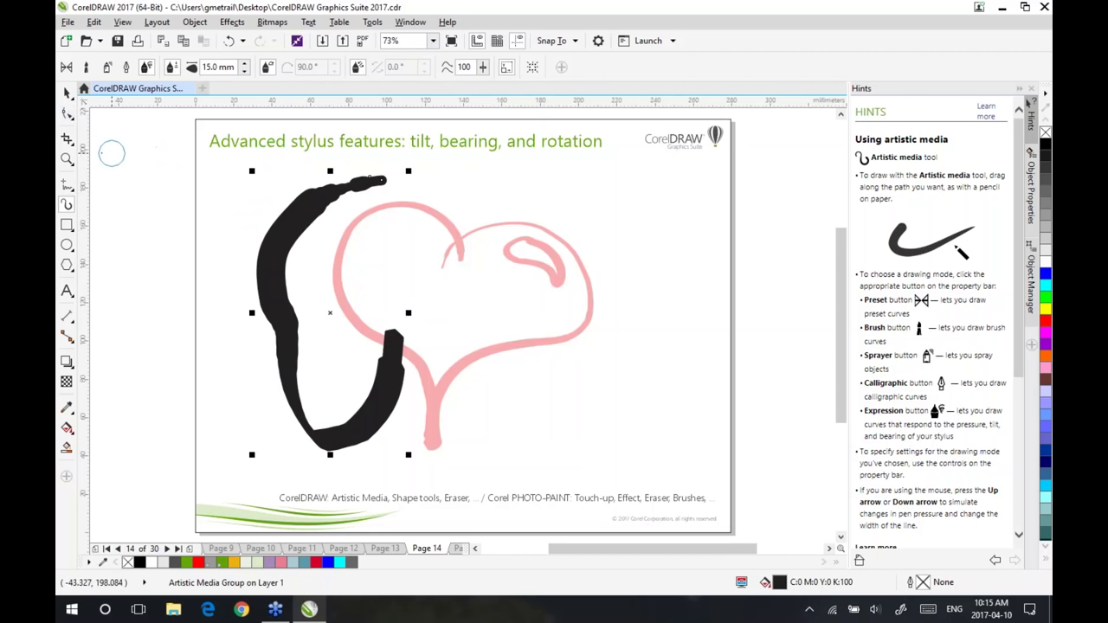
- Reshape the black stroke by moving its left-side and lower corner nodes outward, then delete the stroke
click(64, 113)
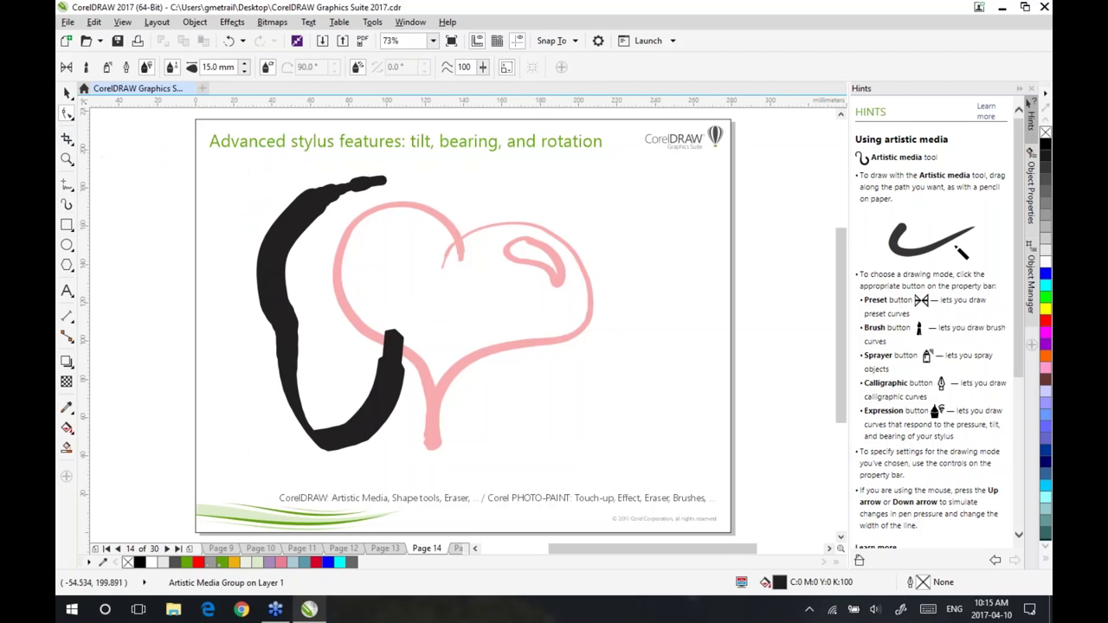
click(322, 208)
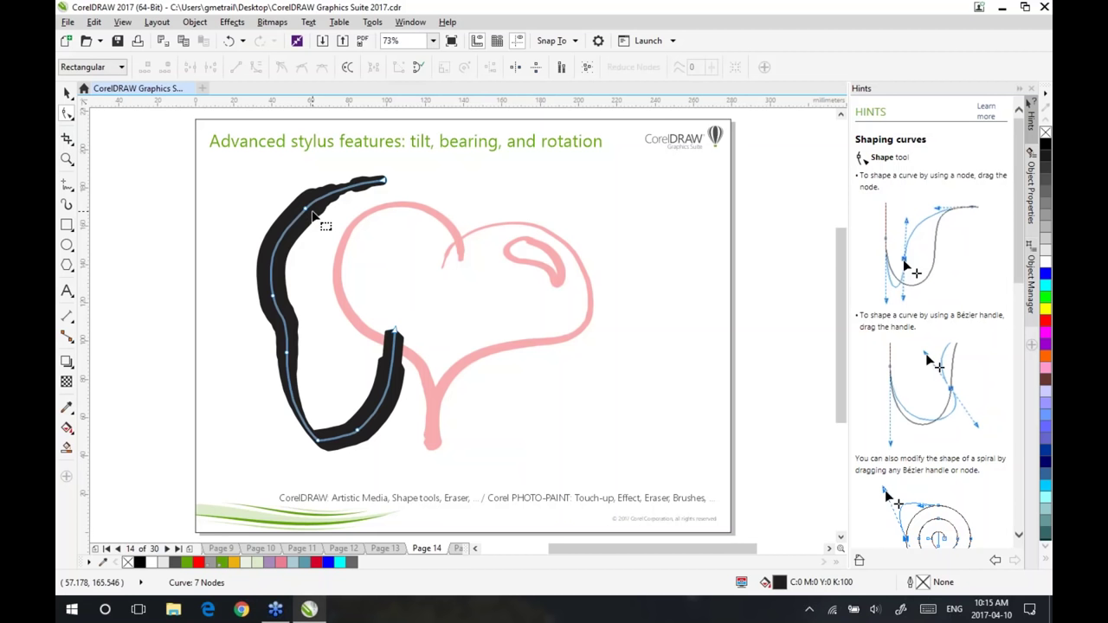
click(274, 299)
drag(274, 299, 295, 435)
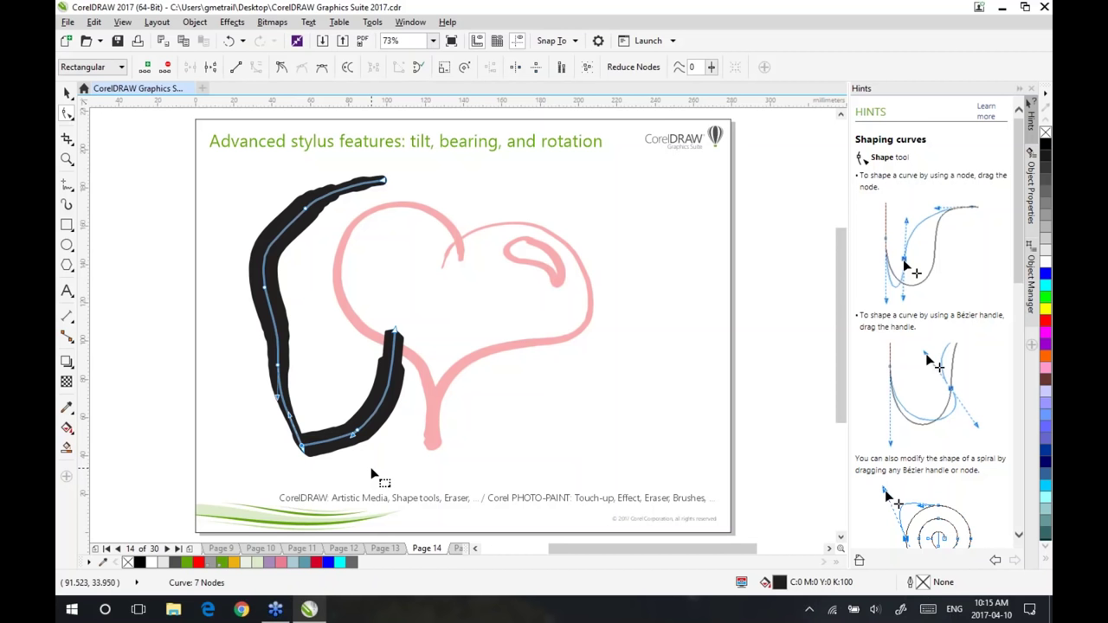
click(67, 92)
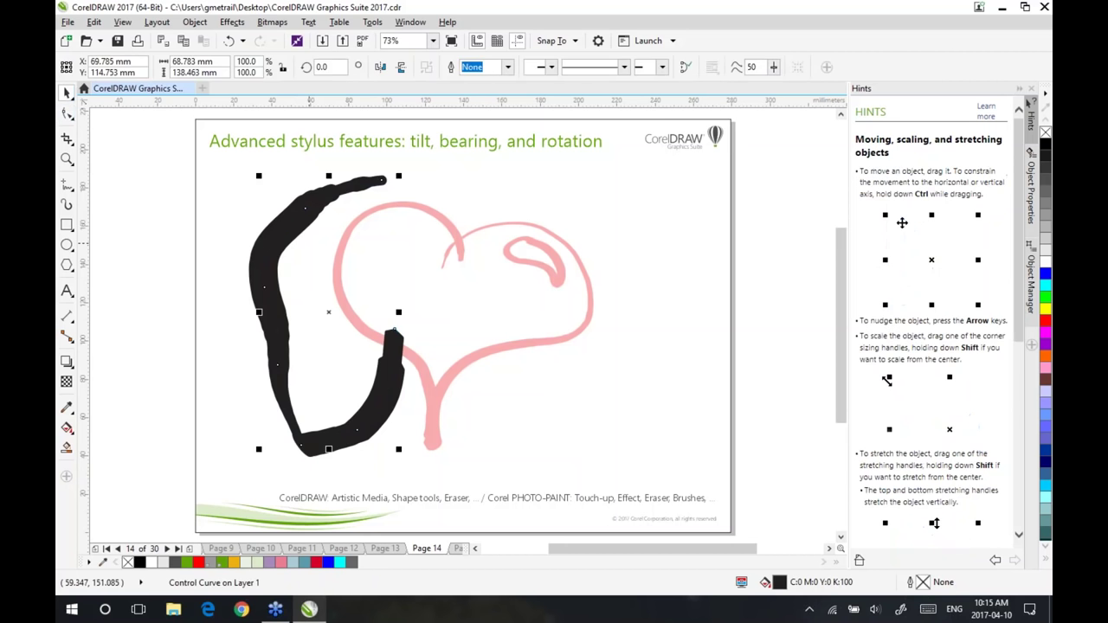
key(Delete)
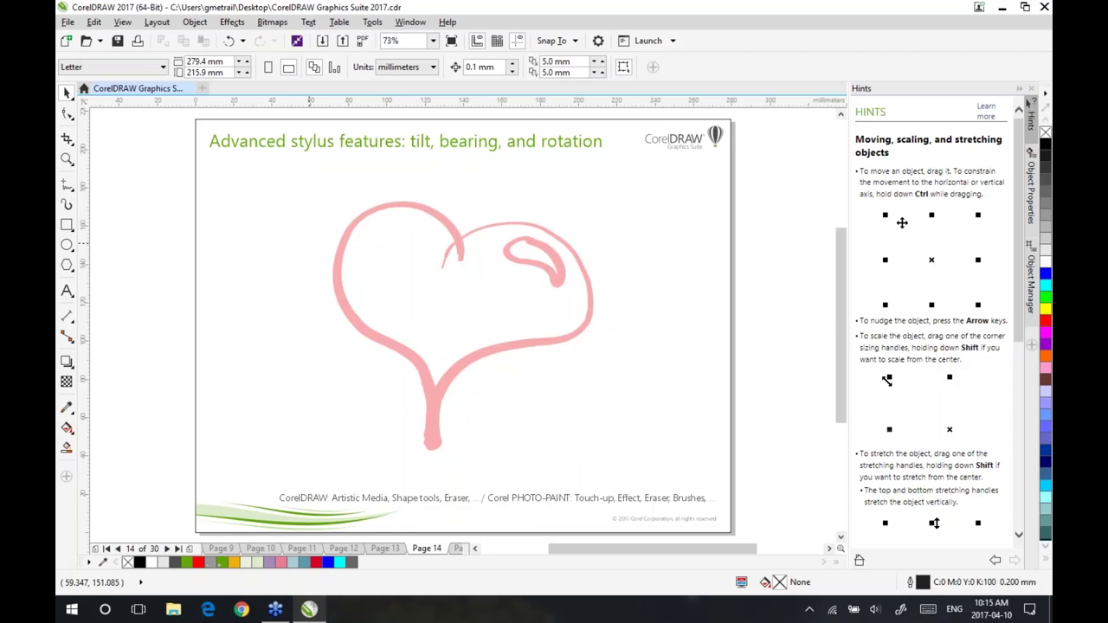
- Advance the slide document to page 15 with the Shape tool active
key(Page_Down)
key(Page_Up)
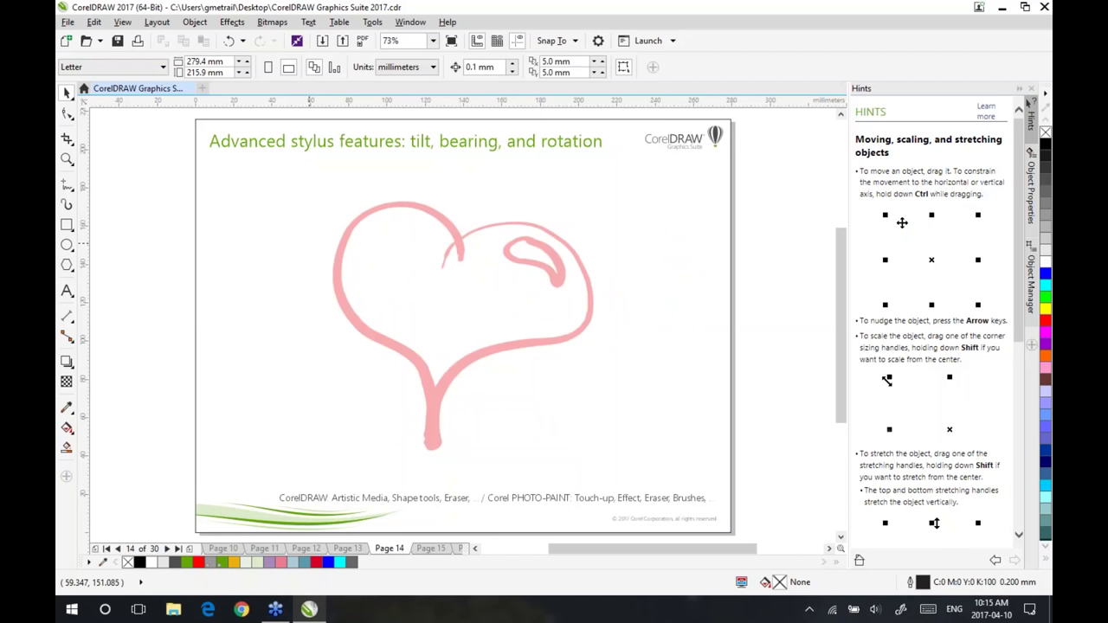
click(66, 113)
key(Page_Down)
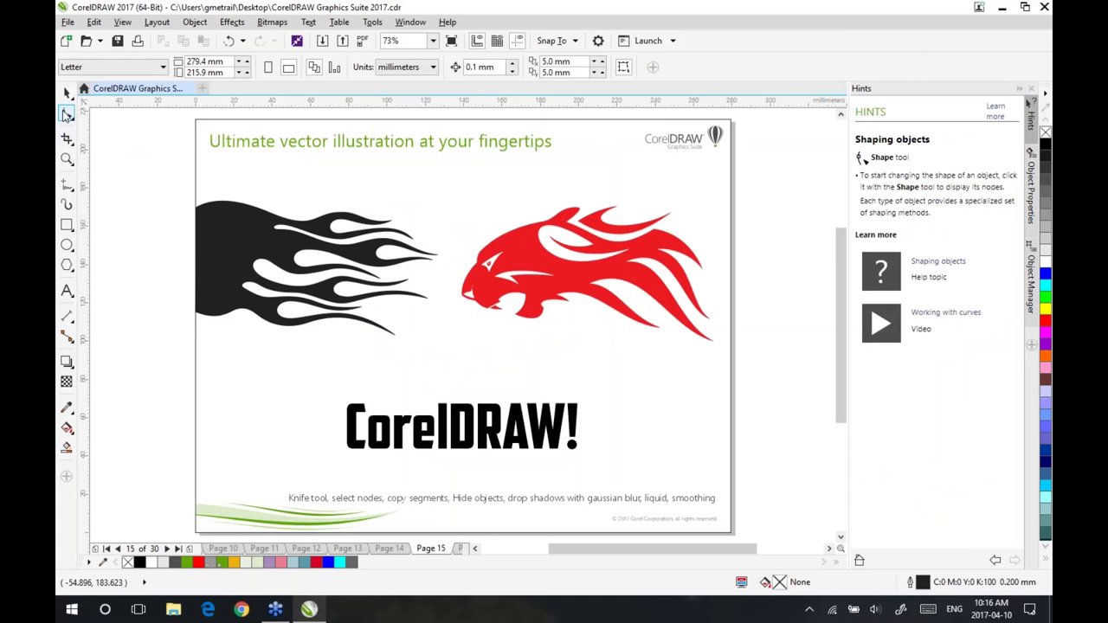
- Distort the upper and lower tips of the black flame artwork with the Twirl tool
click(71, 116)
click(106, 166)
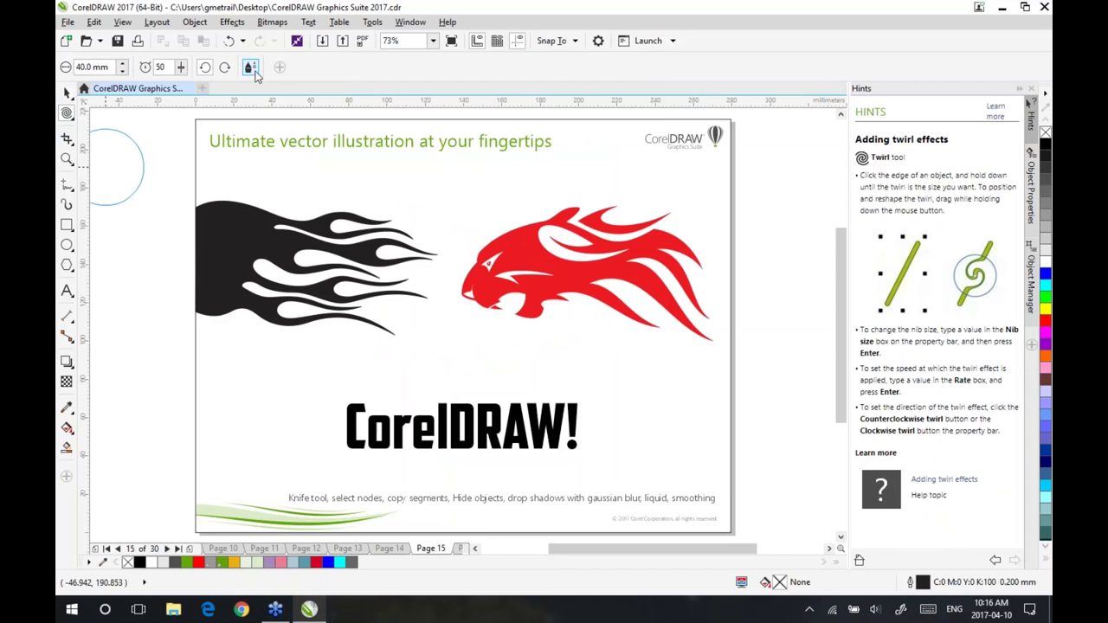
click(326, 224)
drag(327, 225, 389, 254)
mouse_move(293, 312)
mouse_down()
mouse_move(372, 306)
mouse_move(412, 327)
mouse_up()
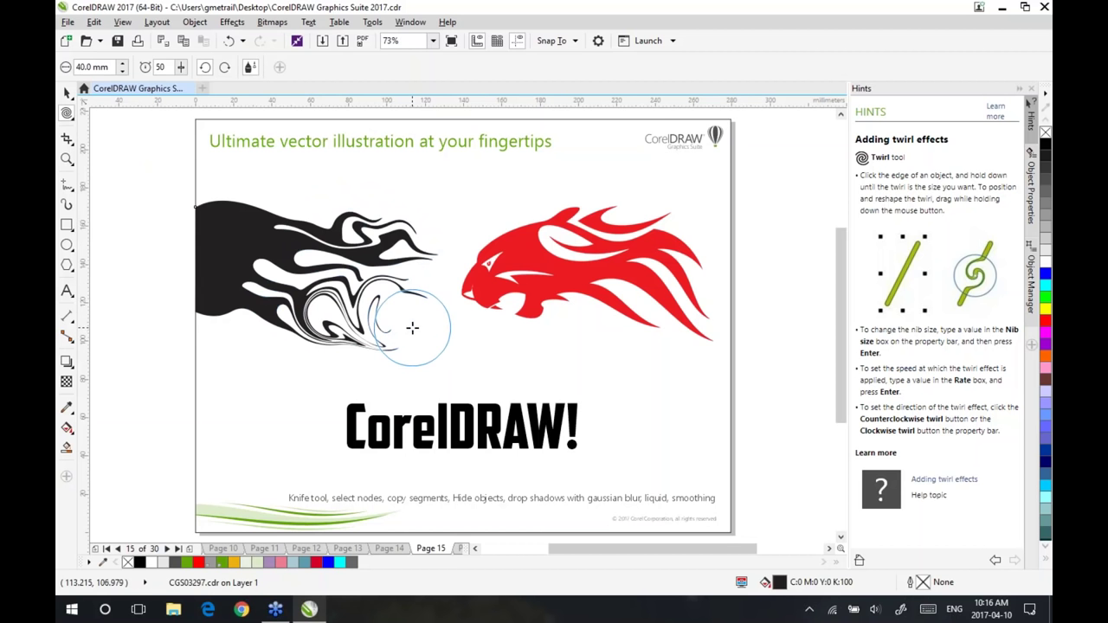
- Activate the Smudge brush to view its stylus options, then return to the Pick tool
click(68, 114)
click(113, 210)
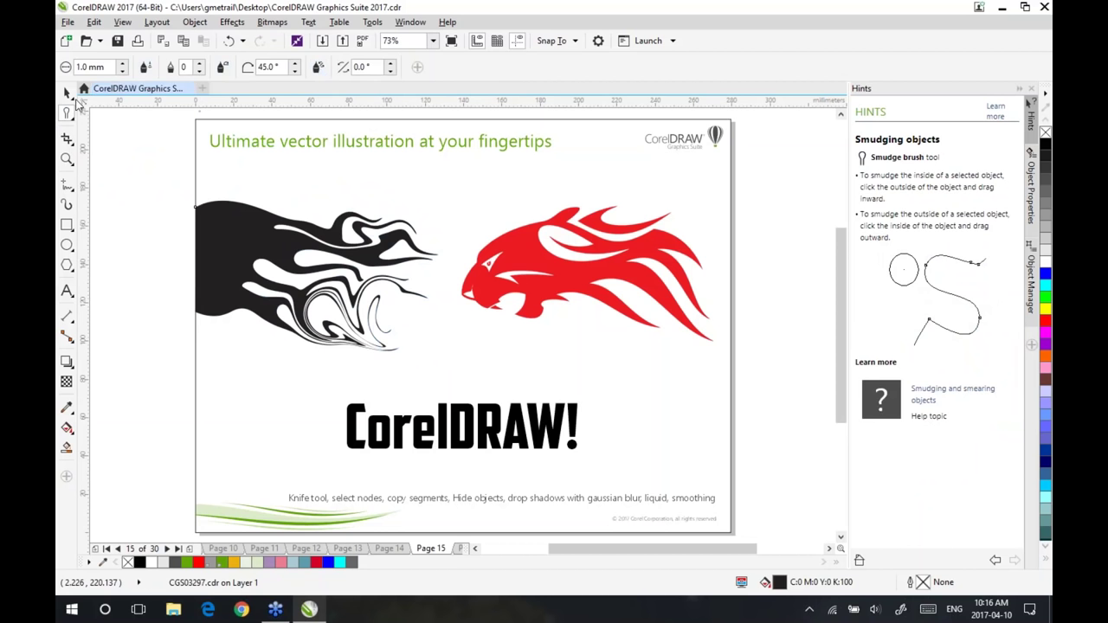
click(71, 101)
click(103, 93)
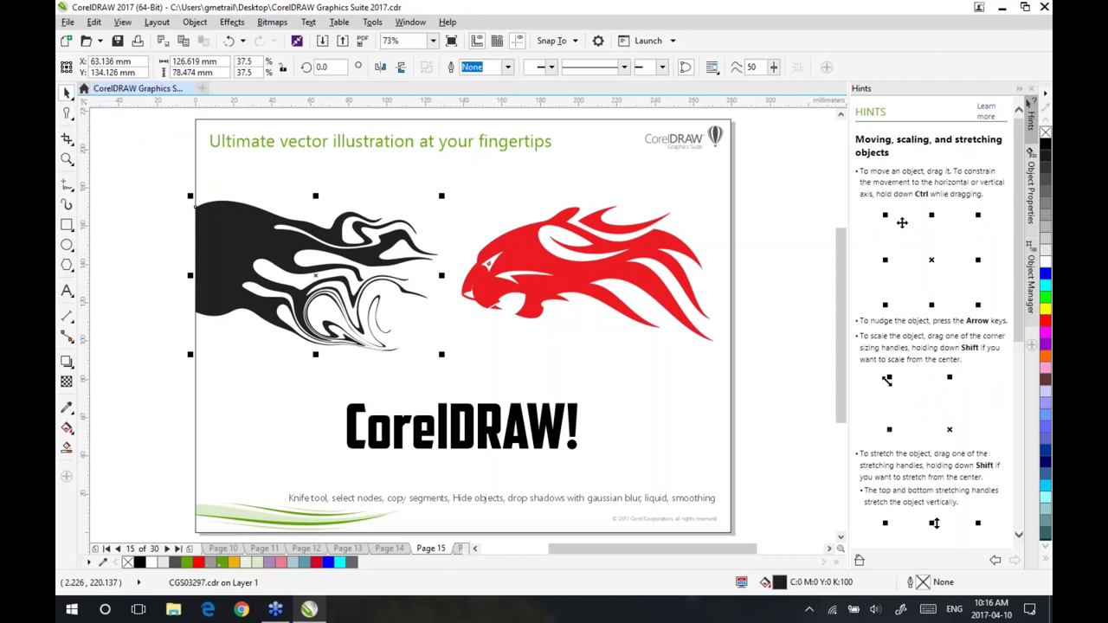
- Cut the red panther diagonally across its neck with the Knife tool, using the Overlap option set to 10 mm
click(517, 266)
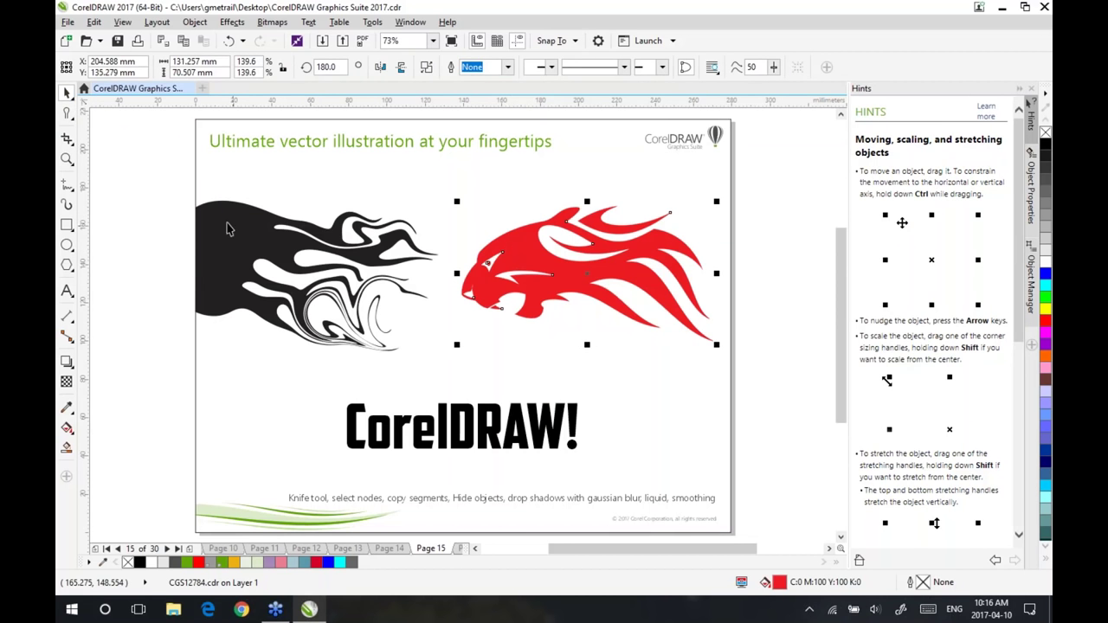
click(65, 146)
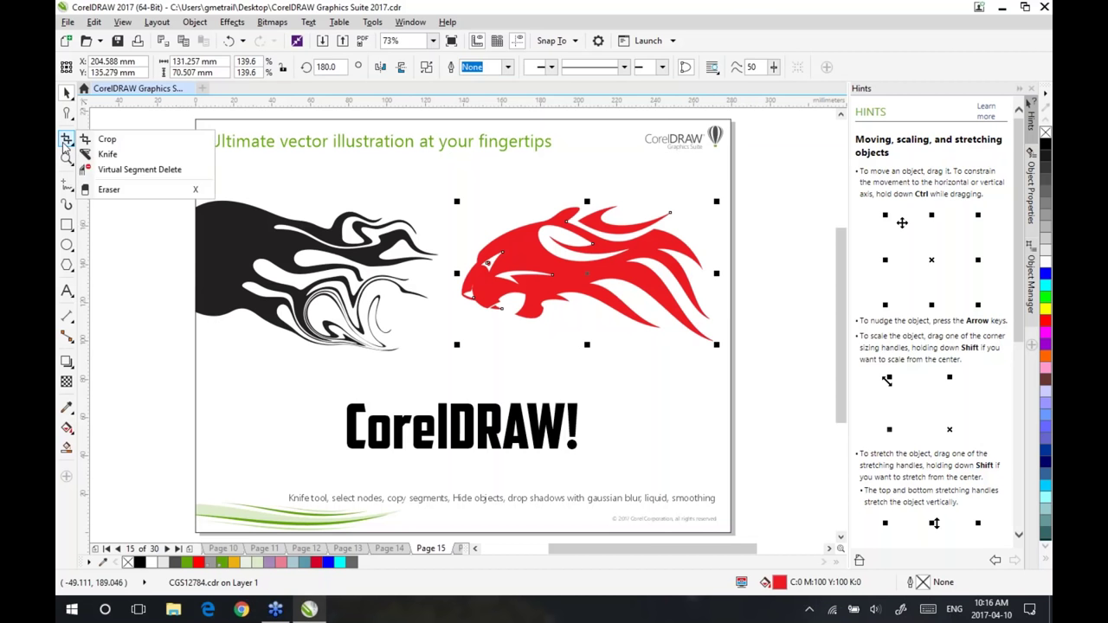
click(89, 155)
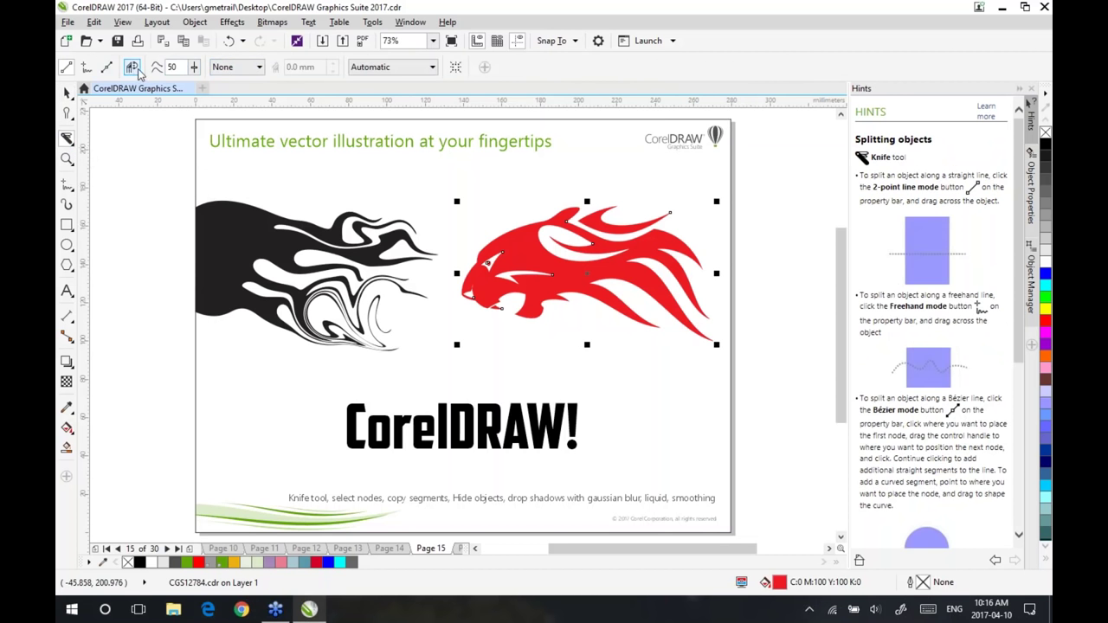
click(238, 66)
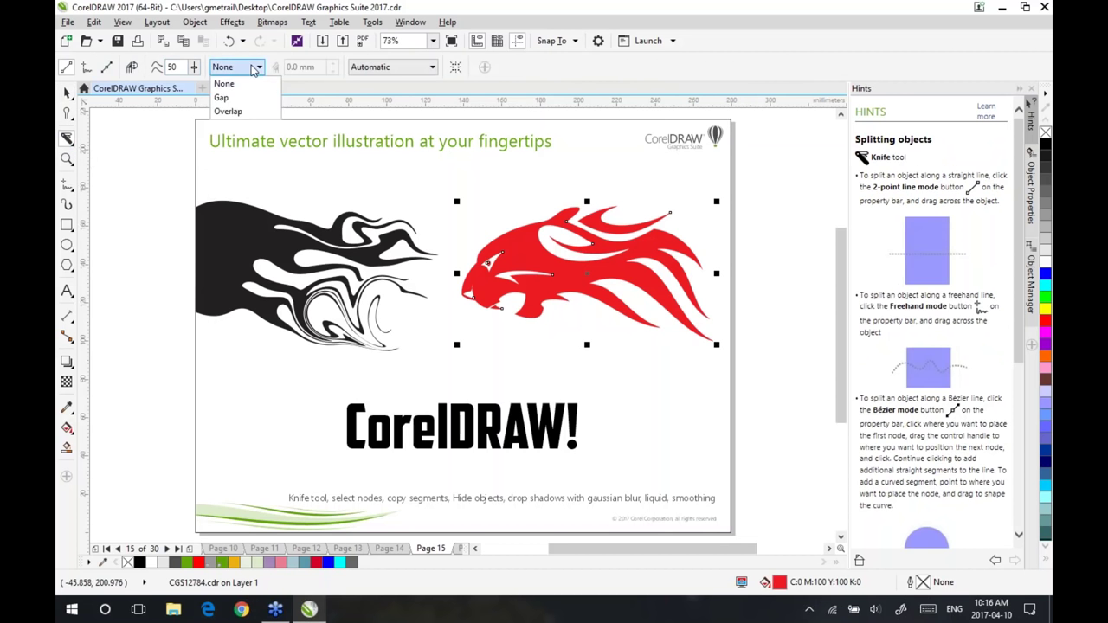
click(228, 112)
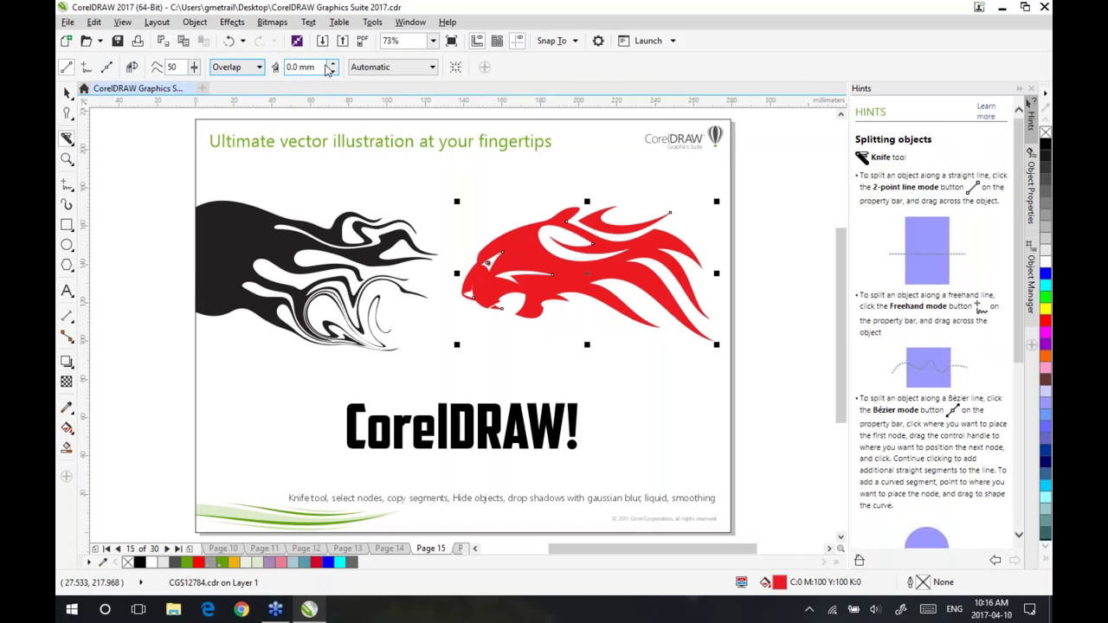
text(10)
key(Return)
drag(525, 189, 587, 357)
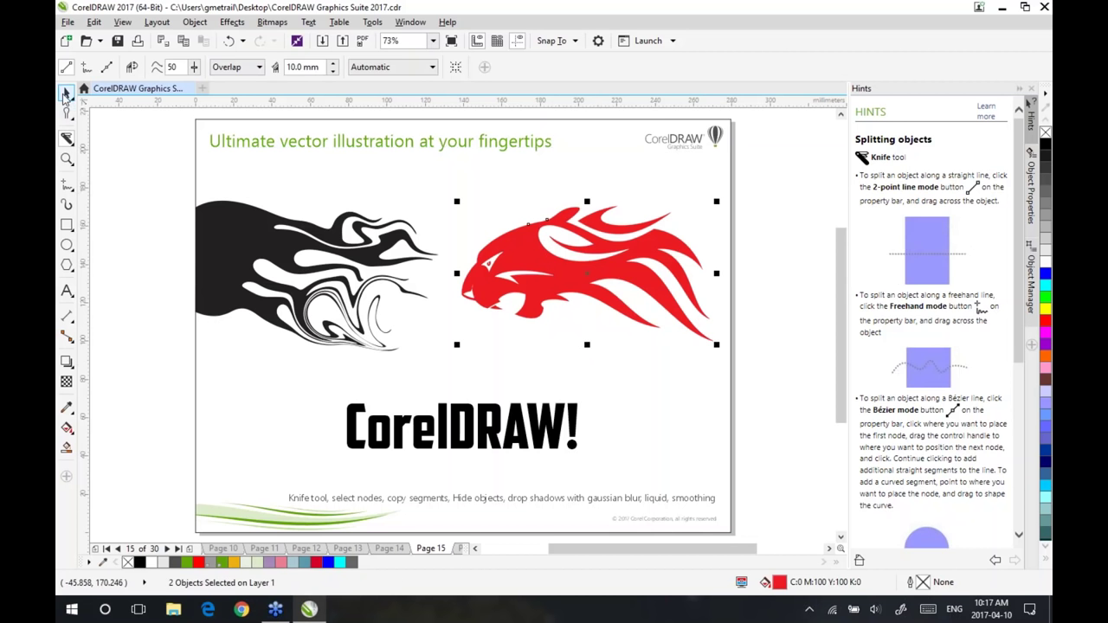
- Move the panther's rear piece about 14 mm right and 14 mm up, away from the head, and deselect it
key(space)
click(632, 257)
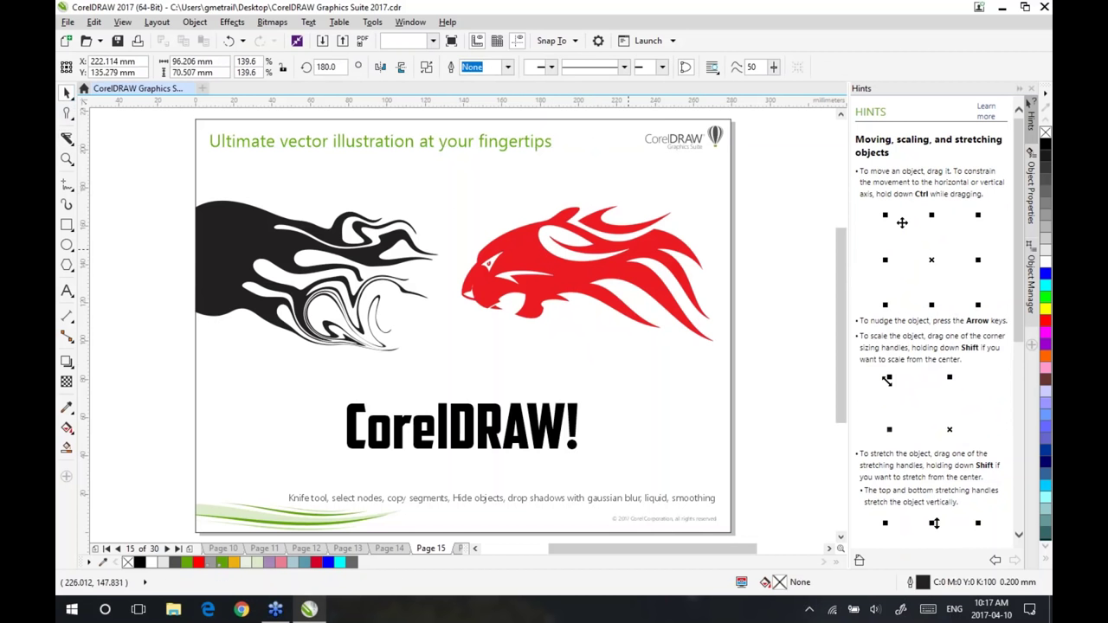
drag(652, 274, 678, 248)
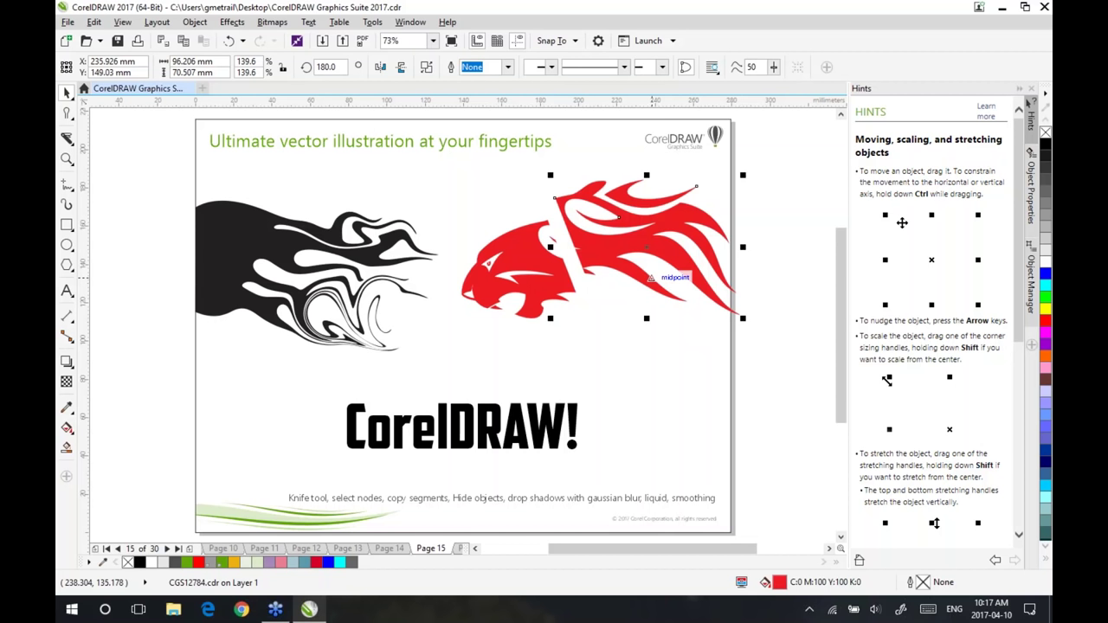
key(Escape)
- Advance to page 16, open the skateboarder photo for editing in Corel PHOTO-PAINT and reposition the editor window
key(Page_Down)
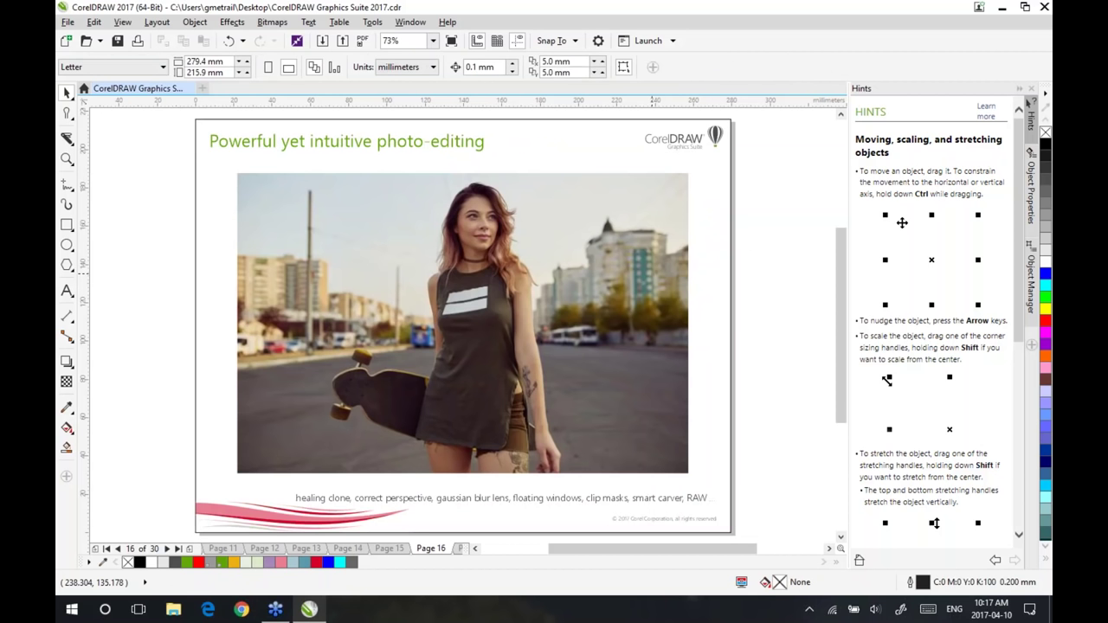
click(514, 279)
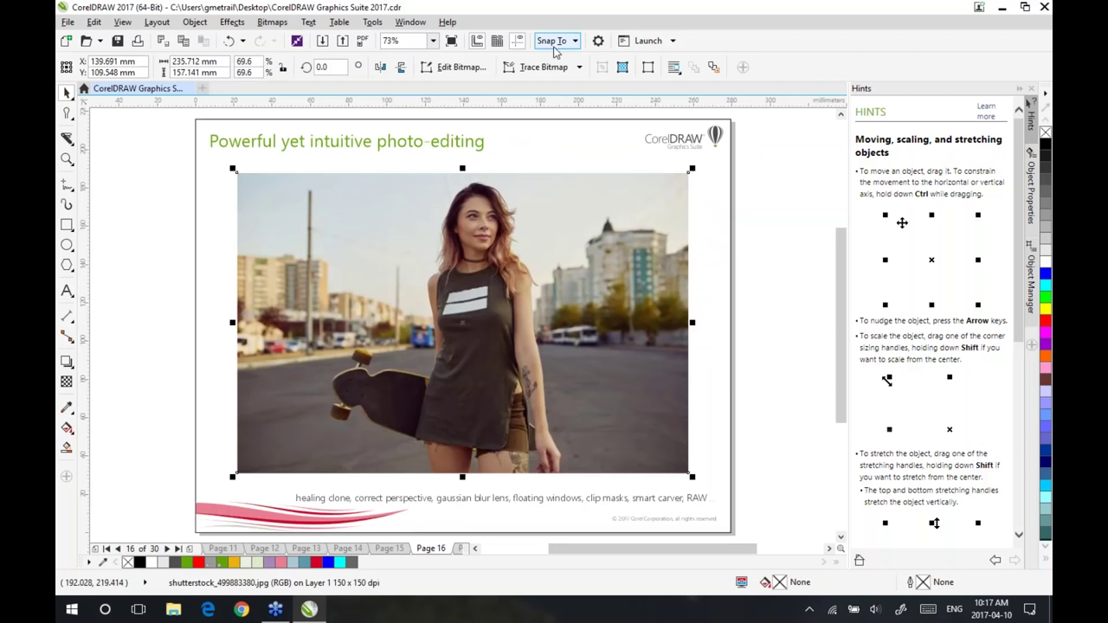
click(463, 72)
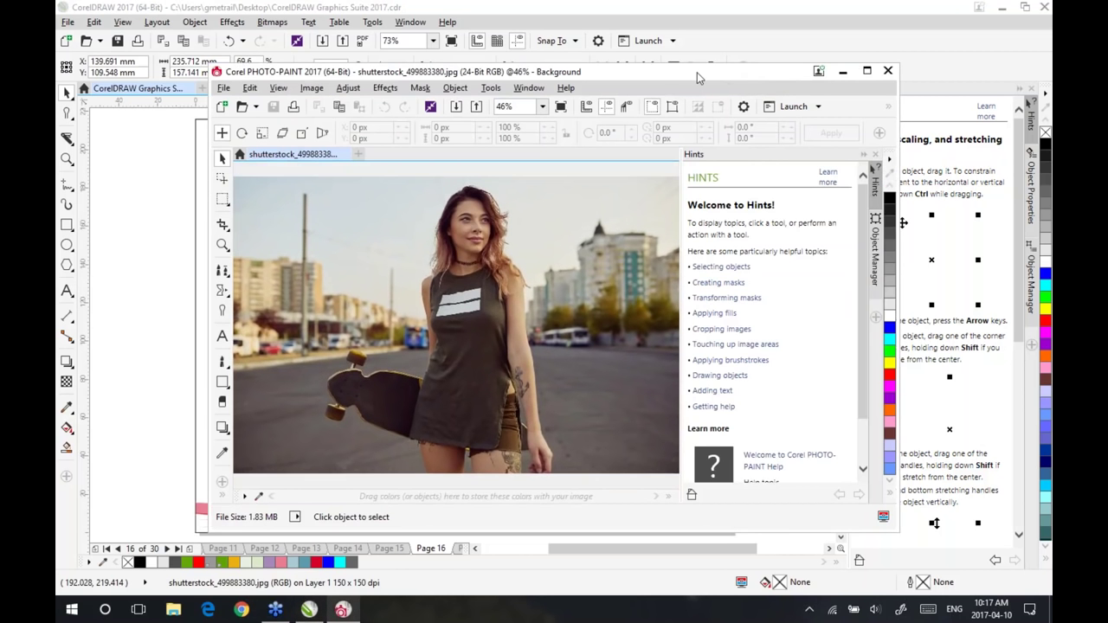
drag(697, 71, 664, 99)
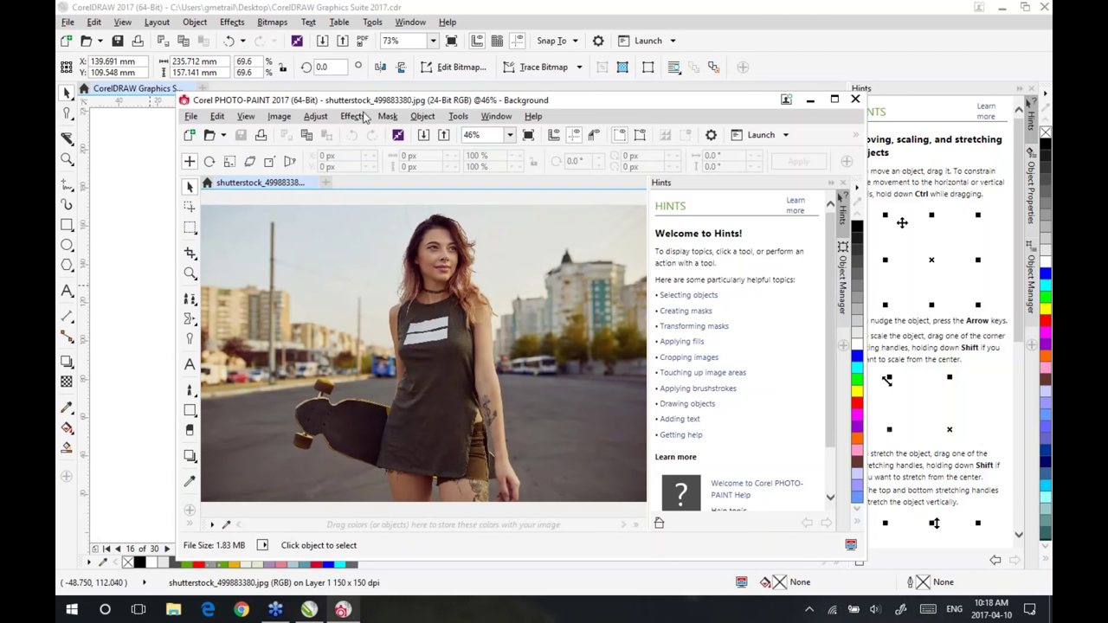
- Reposition the PHOTO-PAINT window and maximize it to fill the screen
mouse_move(373, 104)
mouse_down()
mouse_move(334, 158)
mouse_move(330, 140)
mouse_up()
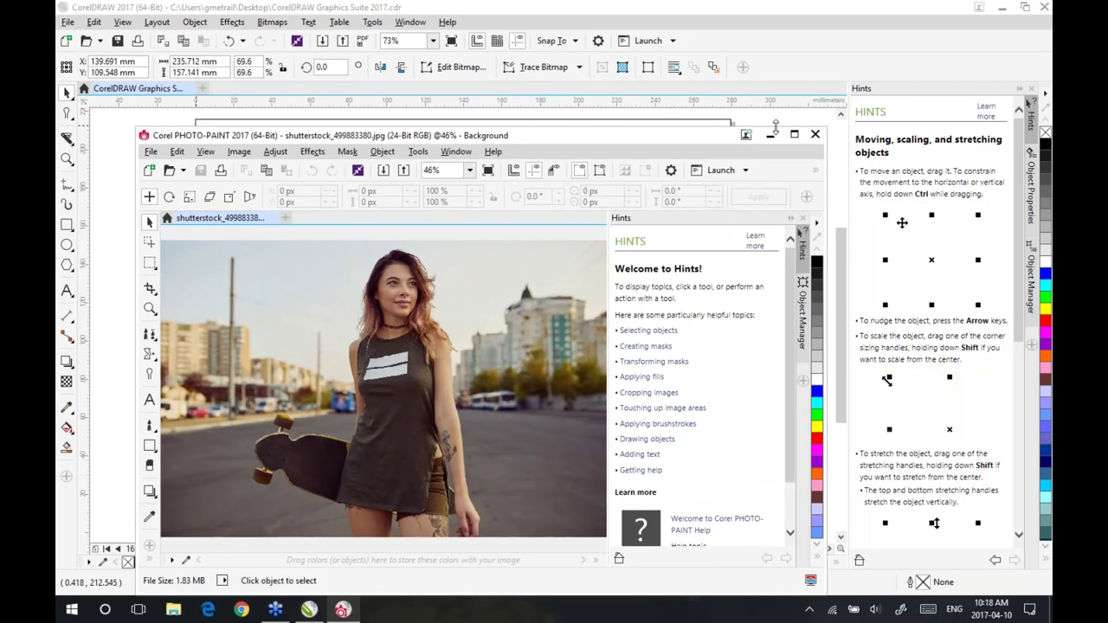
click(794, 135)
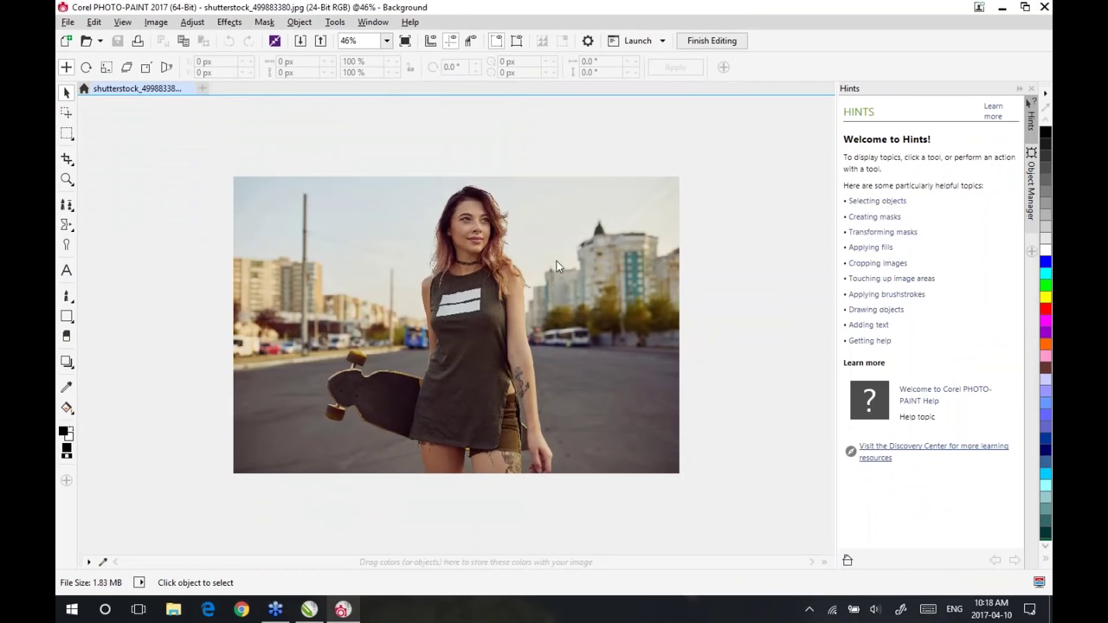
- Switch the PHOTO-PAINT workspace to Adobe Photoshop and restore the Default workspace
click(334, 22)
click(383, 74)
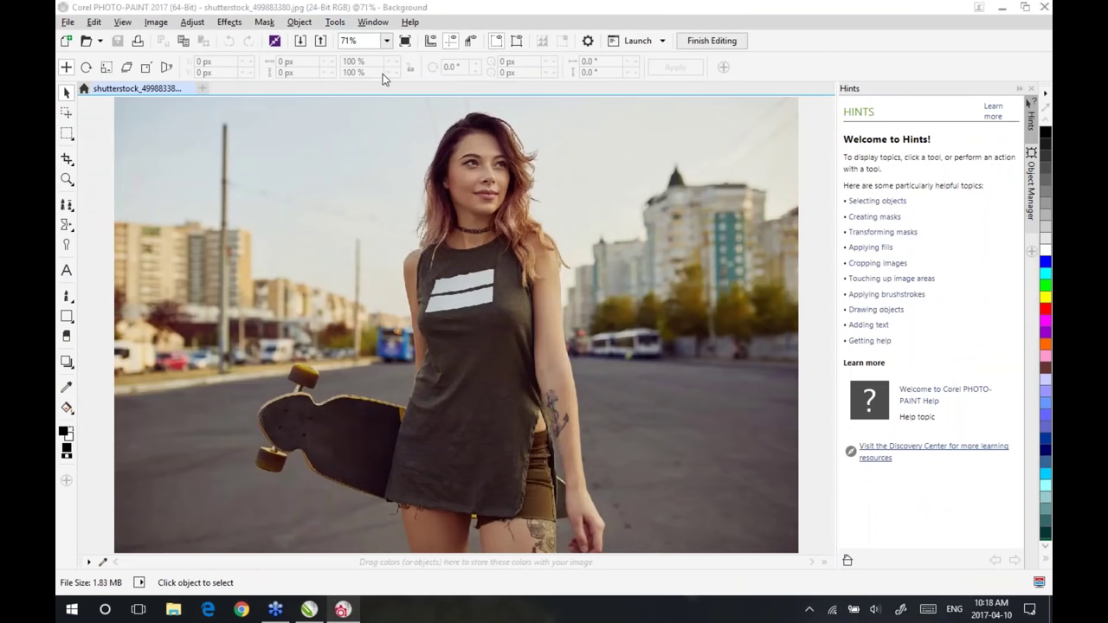
click(341, 136)
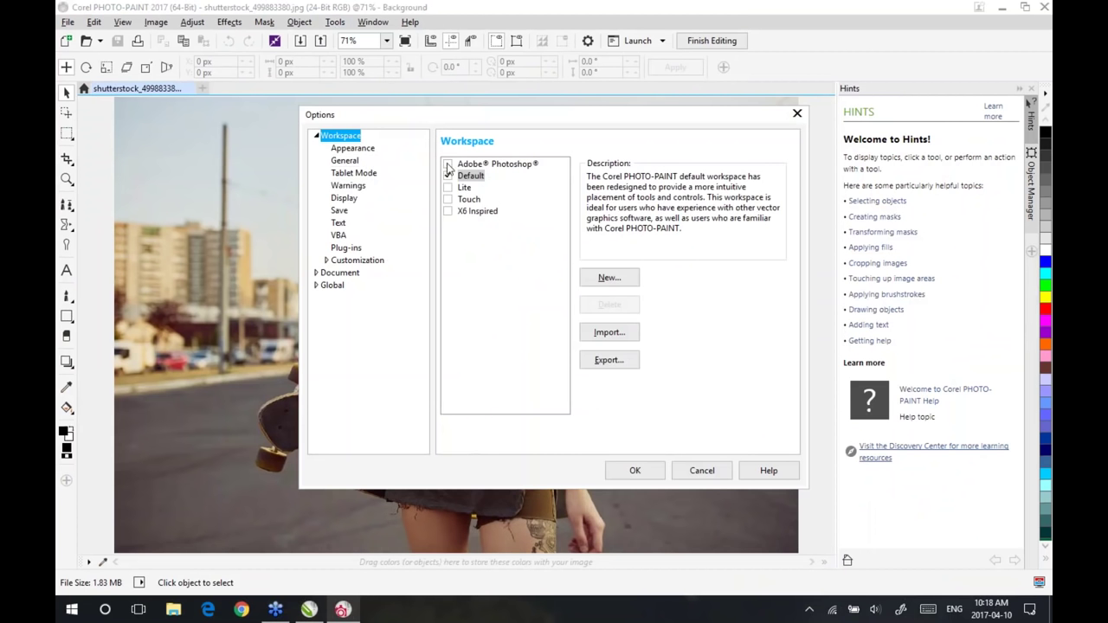
click(448, 173)
drag(554, 115, 536, 223)
click(719, 362)
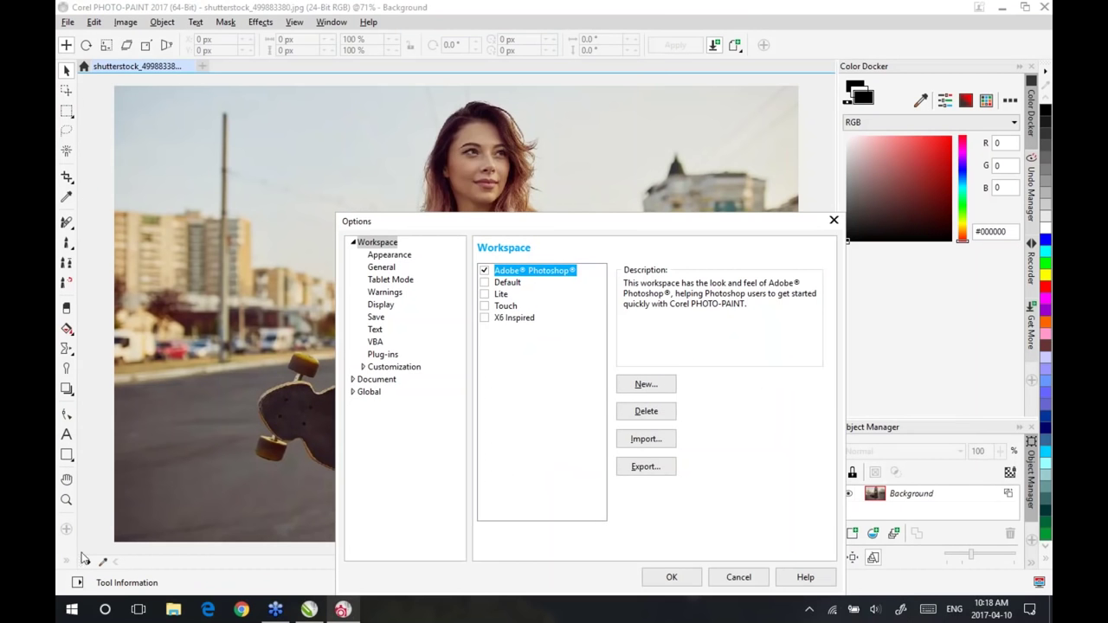
click(485, 283)
- Preview the Dark interface theme, then restore the Light theme and accept the options
click(351, 148)
click(590, 308)
click(554, 344)
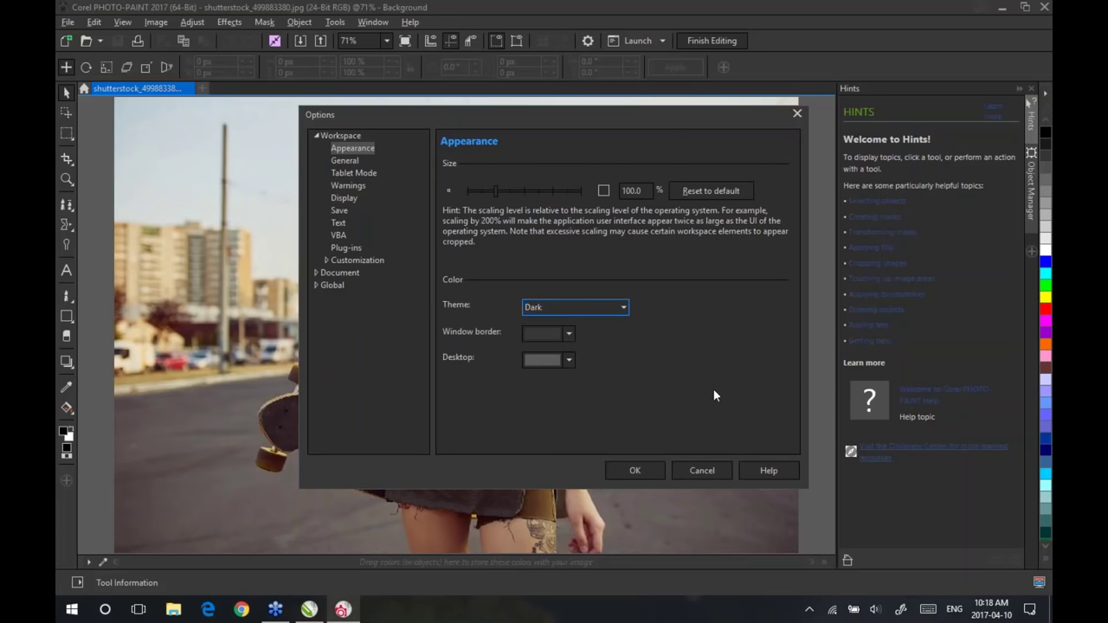
click(580, 307)
click(561, 321)
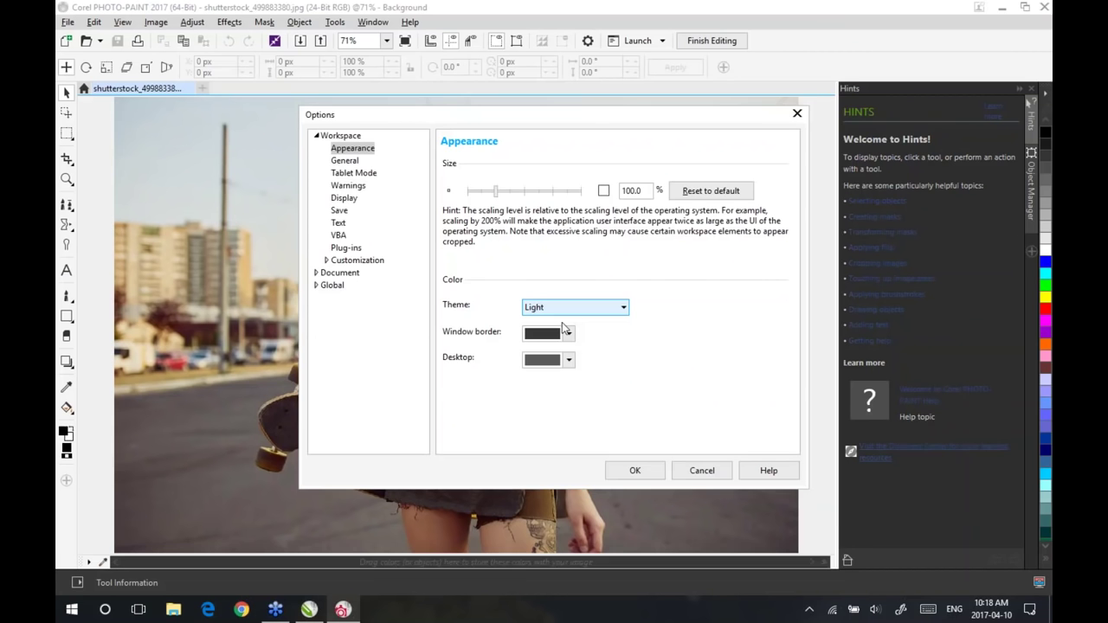
click(635, 471)
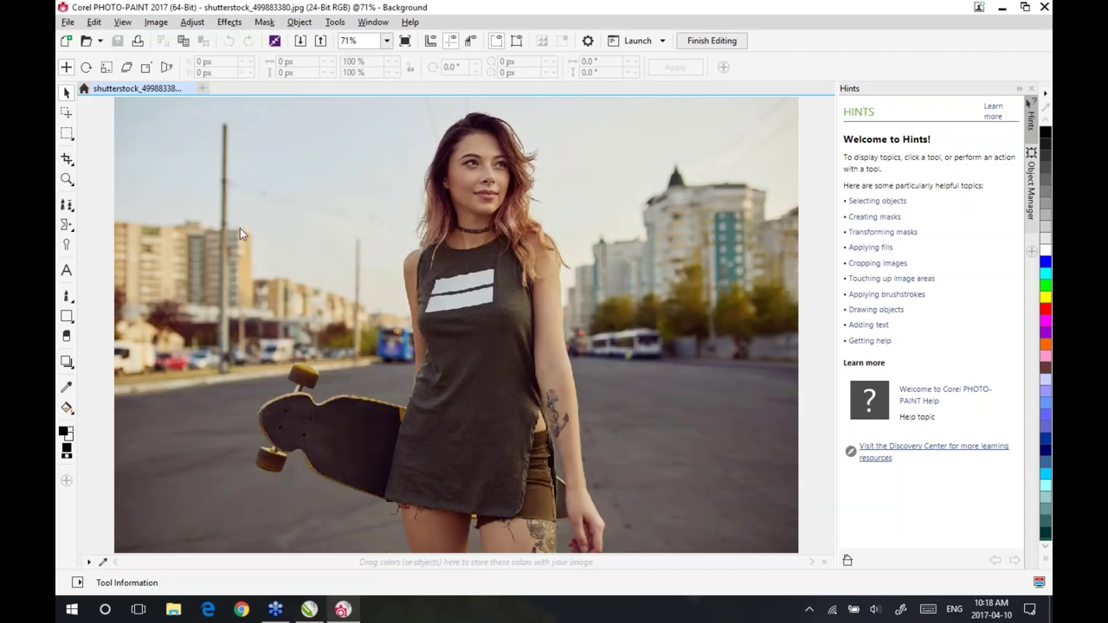
- Add a Grayscale lens with its default color percentages above the Background in the Object Manager and hide it
click(1031, 186)
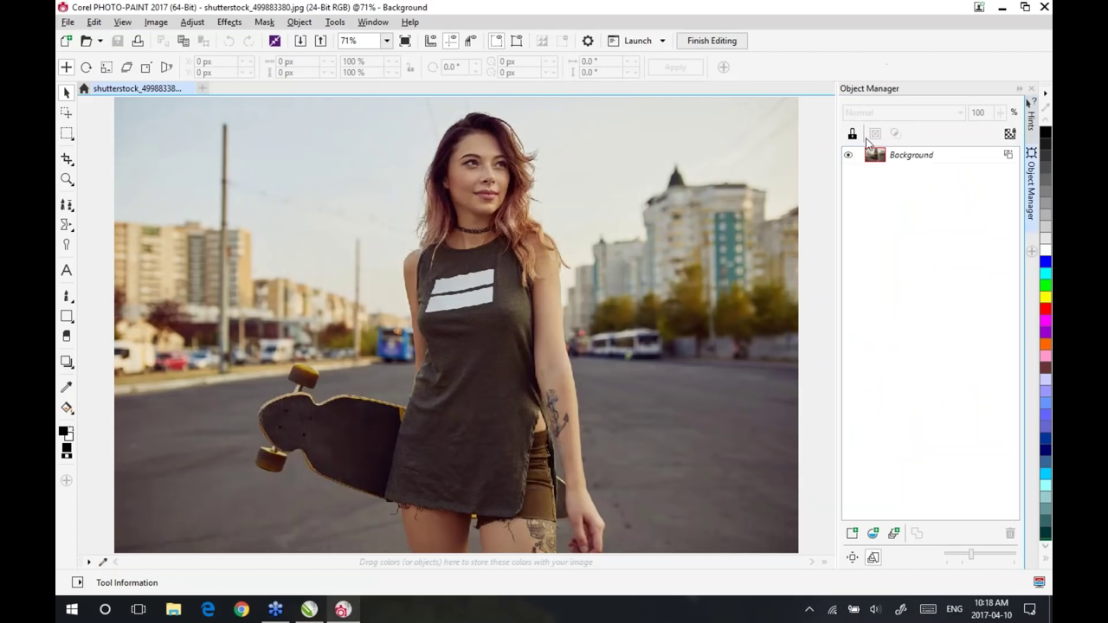
click(872, 533)
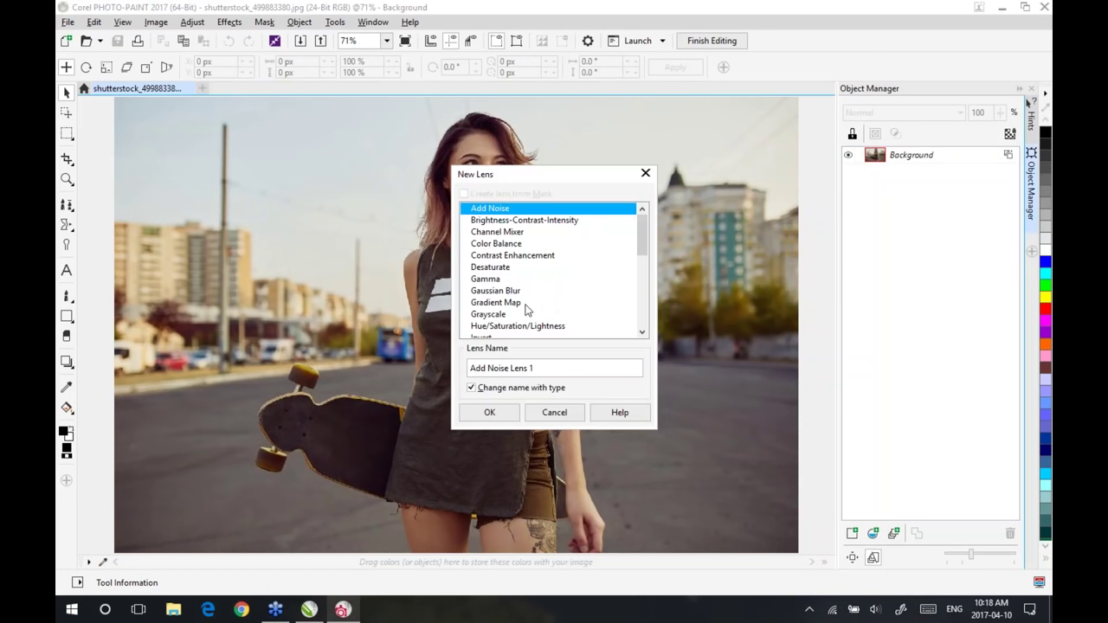
click(498, 315)
click(490, 413)
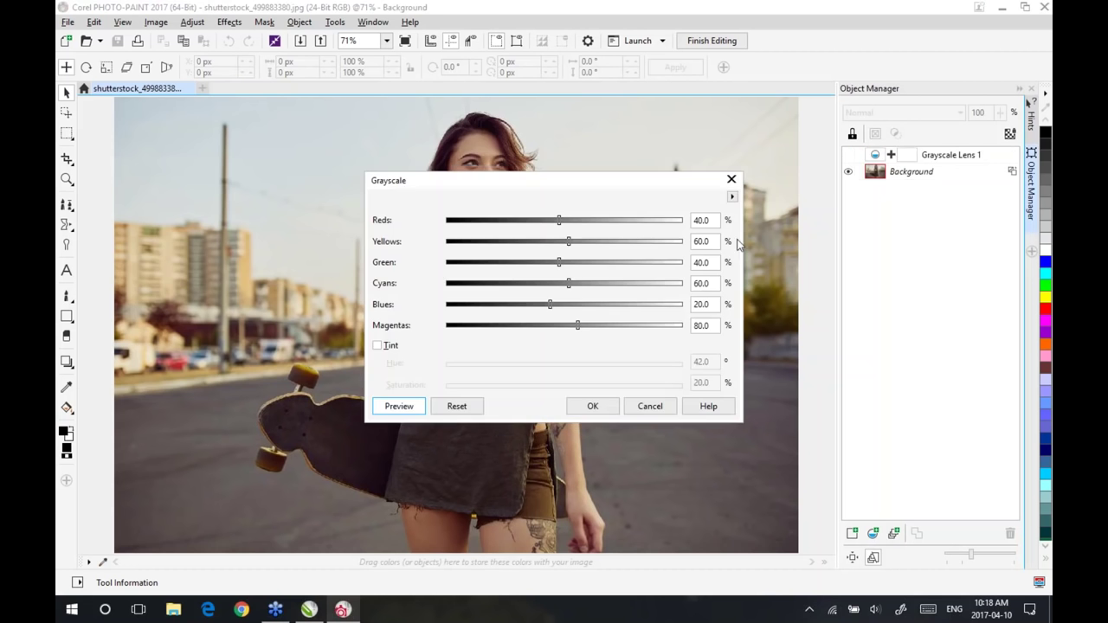
click(595, 409)
click(850, 156)
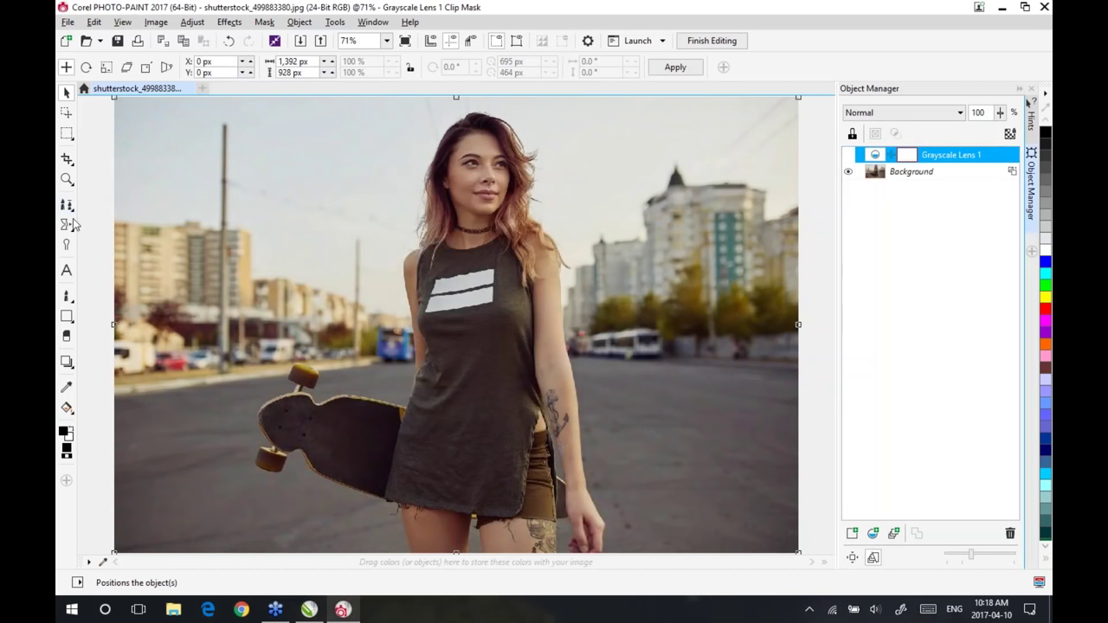
- Activate the Paint tool and look through its Art Brush presets
click(68, 297)
click(94, 294)
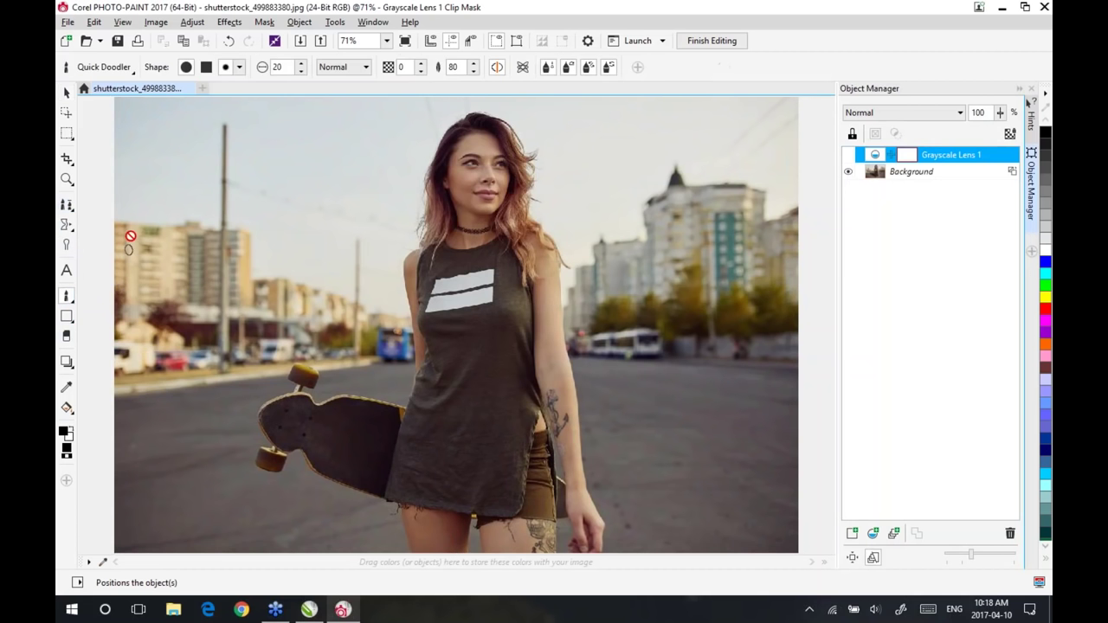
click(121, 71)
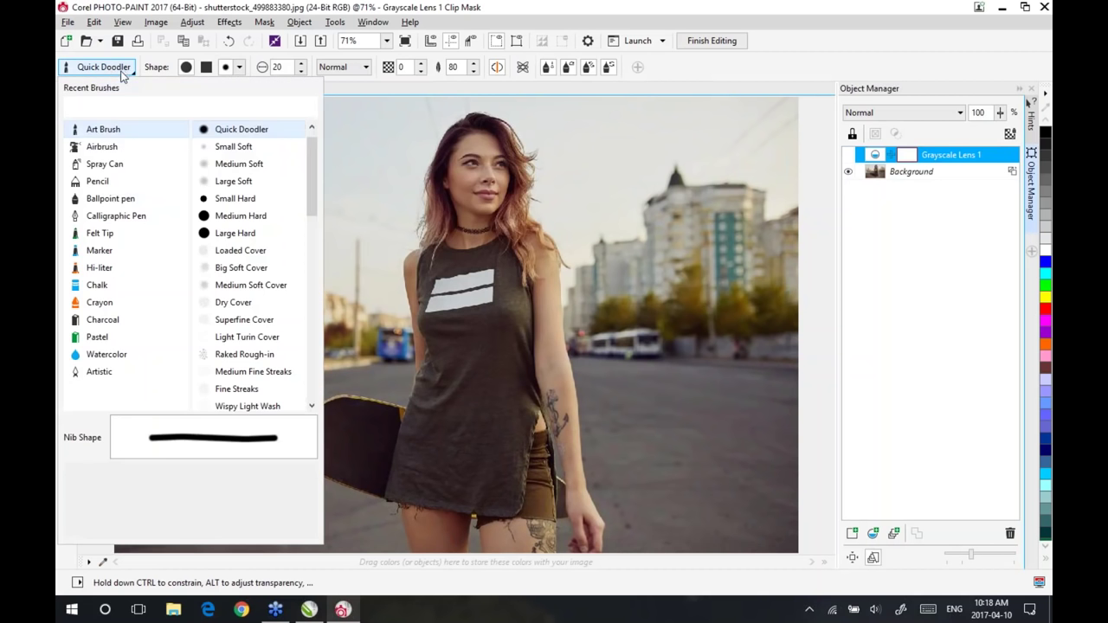
click(680, 41)
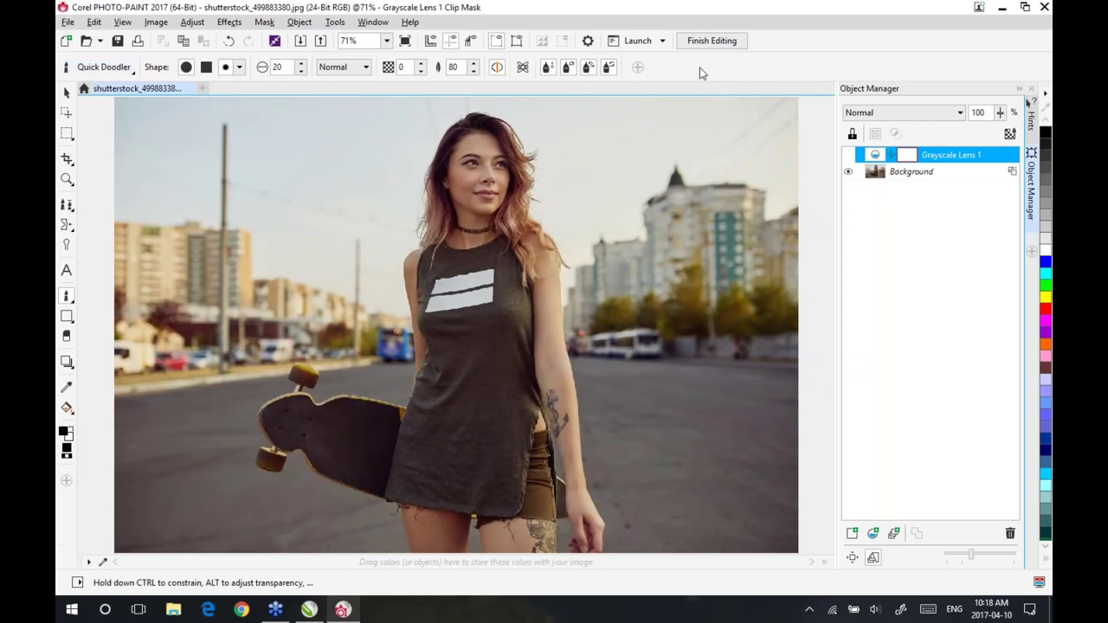
- Customize the Quick Doodler art brush with a nib size of 75
click(548, 69)
click(302, 63)
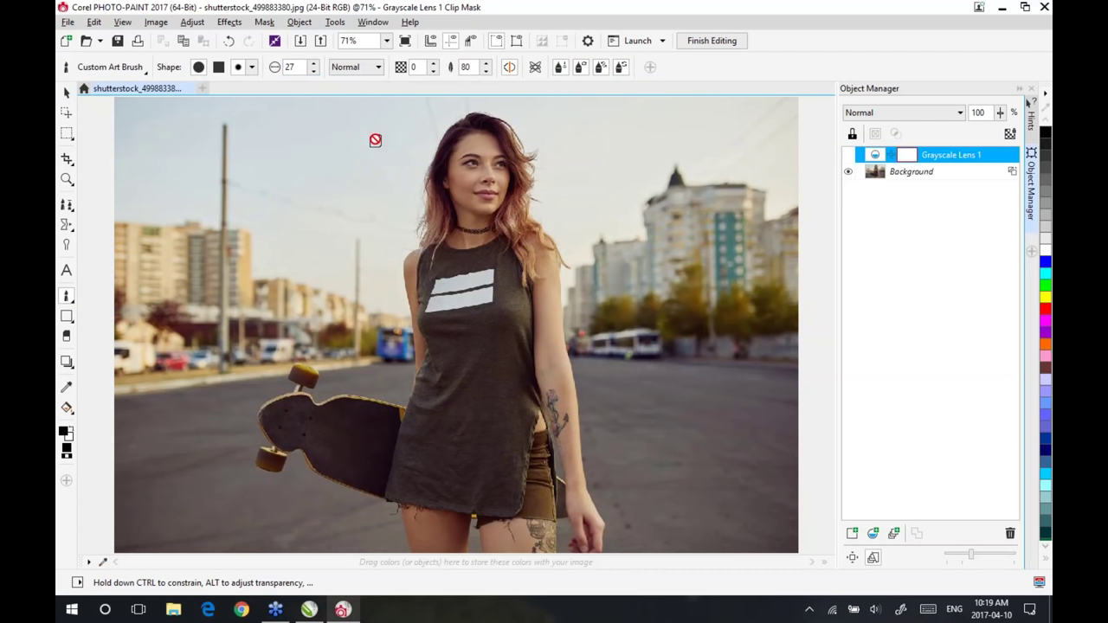
click(135, 70)
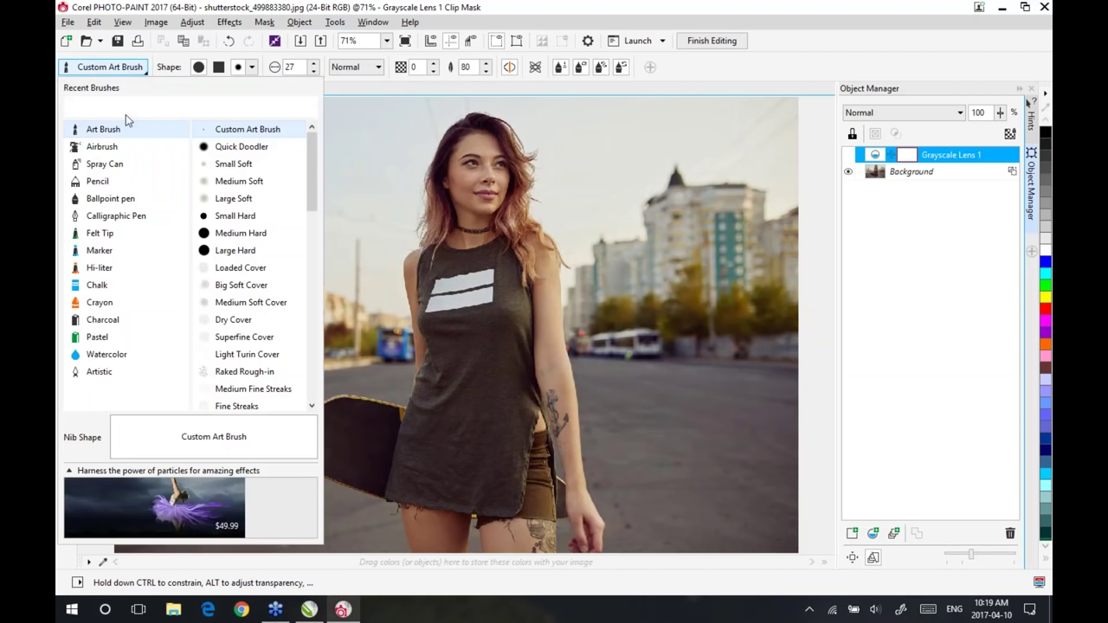
click(241, 147)
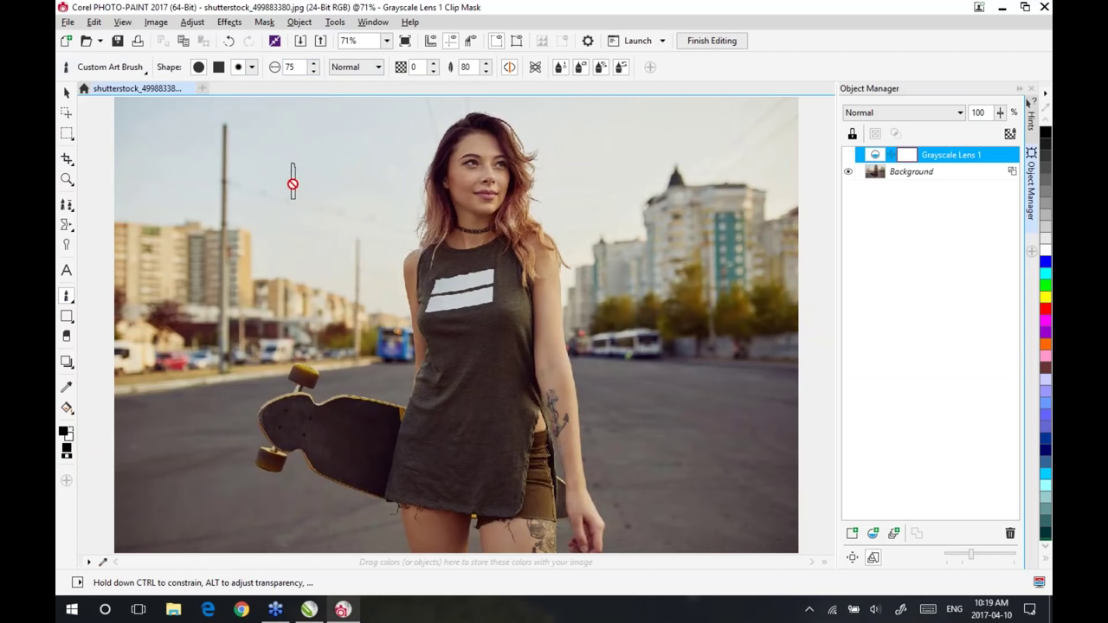
- Make the Background active and paint four freehand black strokes over the sky, buildings and road beside the skateboarder
click(918, 172)
click(952, 158)
click(952, 172)
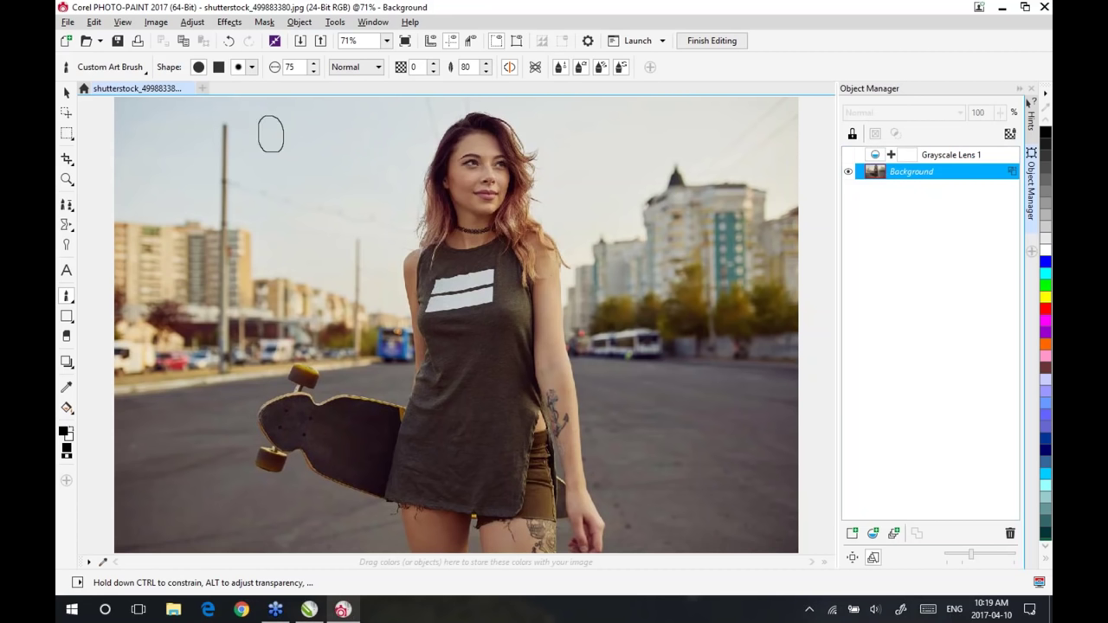
mouse_move(273, 137)
mouse_down()
mouse_move(262, 239)
mouse_move(329, 248)
mouse_move(392, 184)
mouse_up()
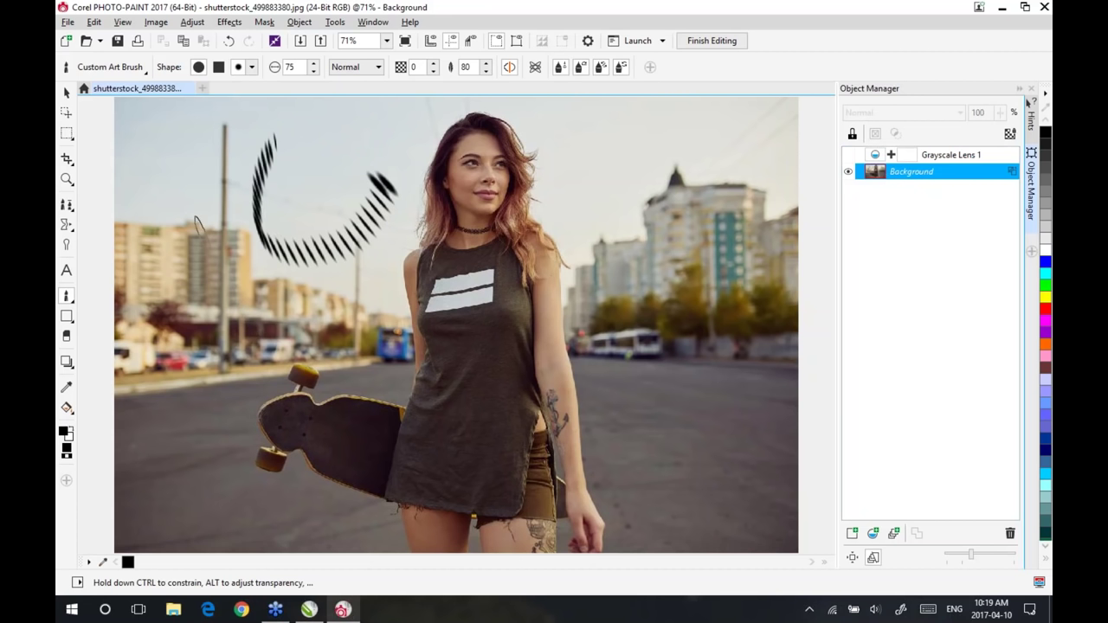
mouse_move(206, 163)
mouse_down()
mouse_move(178, 186)
mouse_move(166, 246)
mouse_move(251, 279)
mouse_move(385, 276)
mouse_up()
drag(136, 372, 203, 322)
mouse_move(152, 430)
mouse_down()
mouse_move(201, 387)
mouse_move(232, 495)
mouse_up()
- Save the edited photo back to its CorelDRAW slide and, with PHOTO-PAINT closed, advance to page 17
click(726, 38)
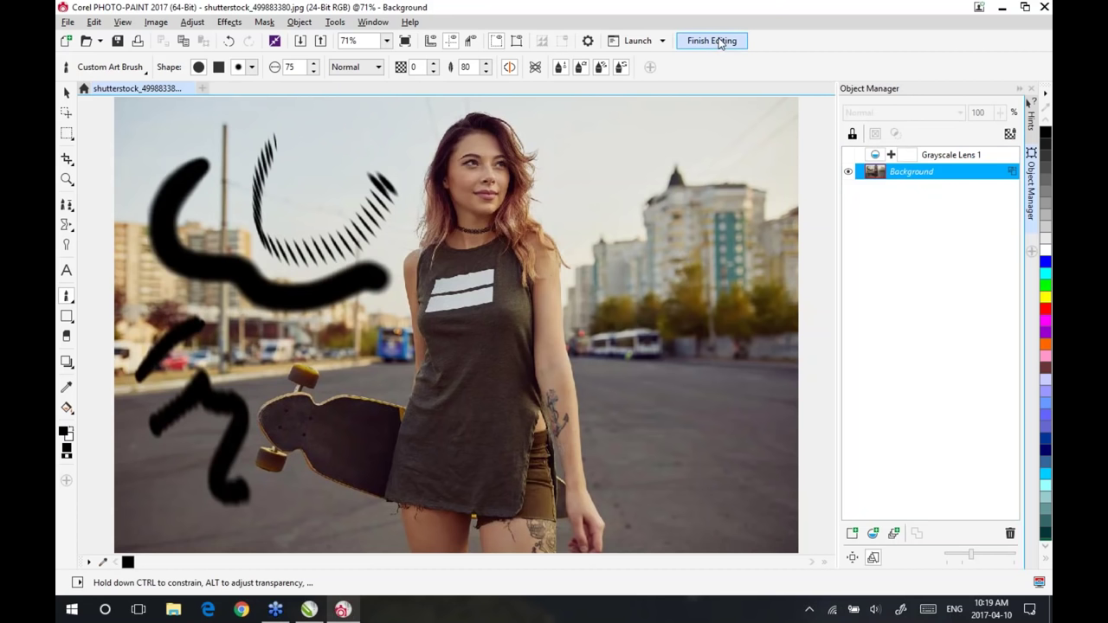
click(509, 339)
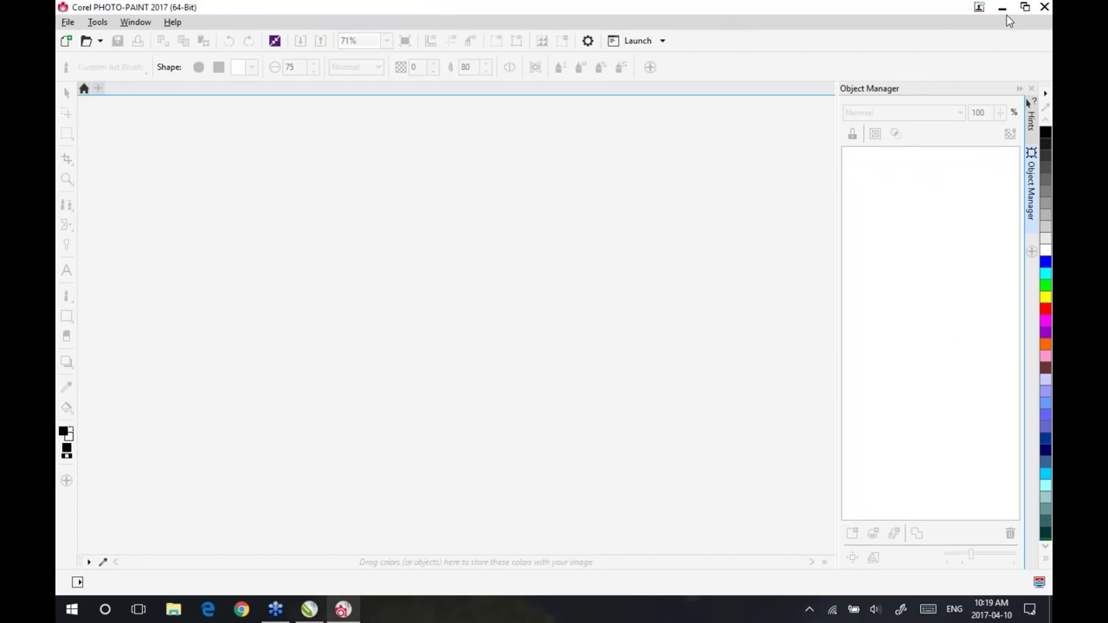
click(1047, 8)
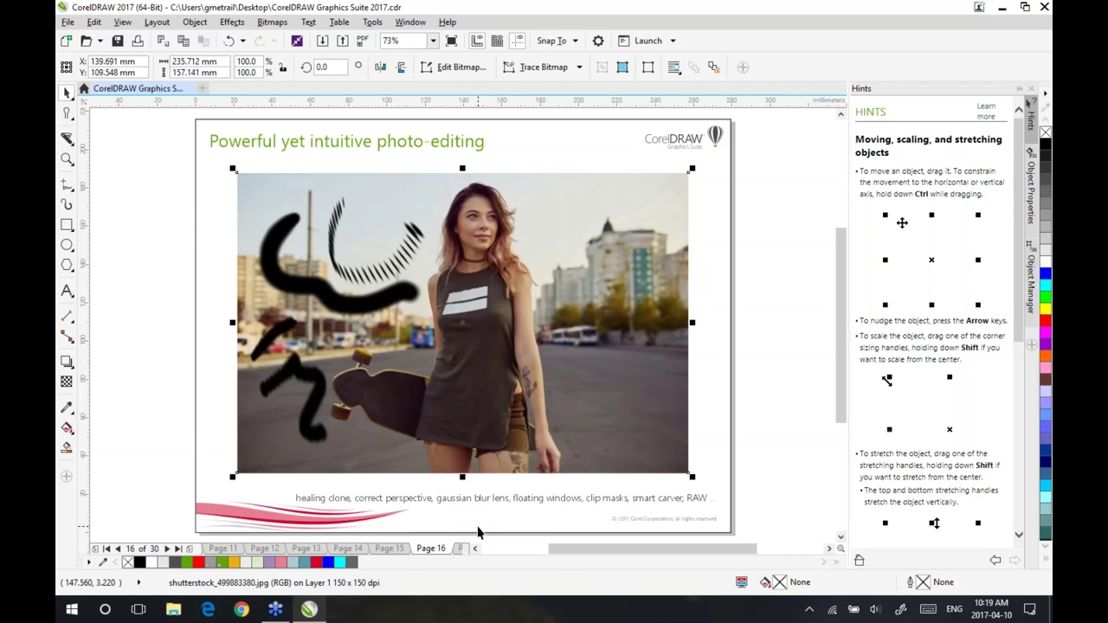
key(Page_Down)
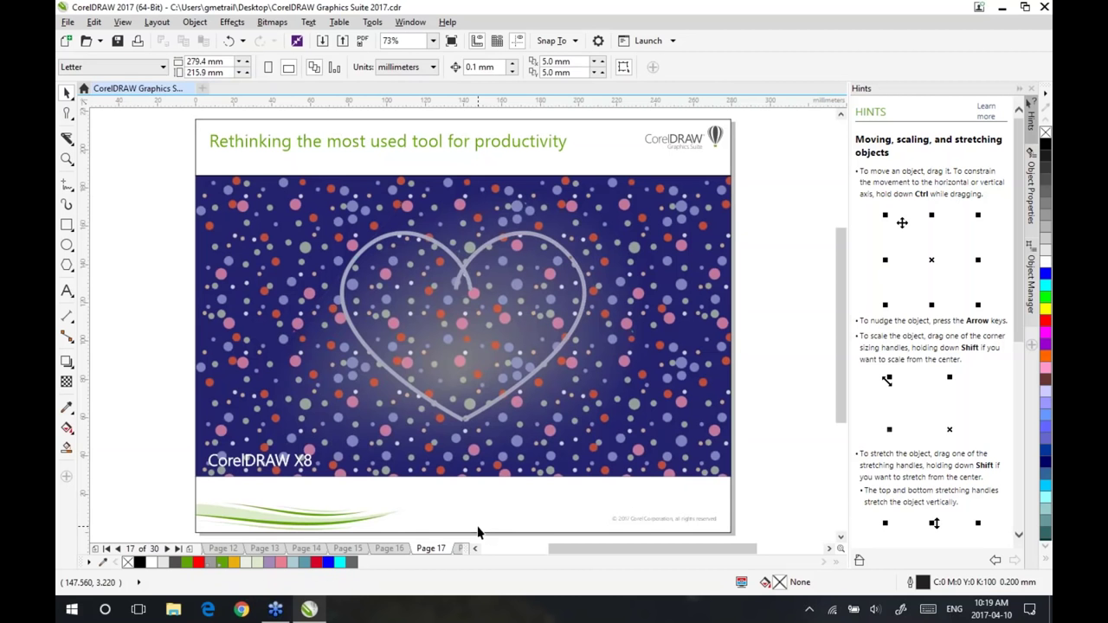